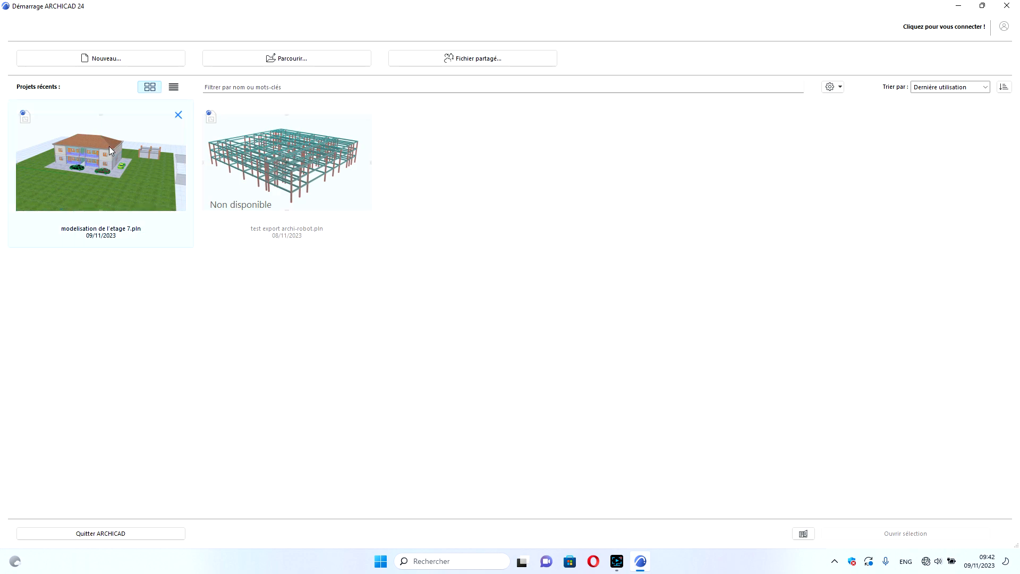
- Compare the list and thumbnail displays of the recent projects, and inspect the options for opening older-version and archive projects
left_click(171, 90)
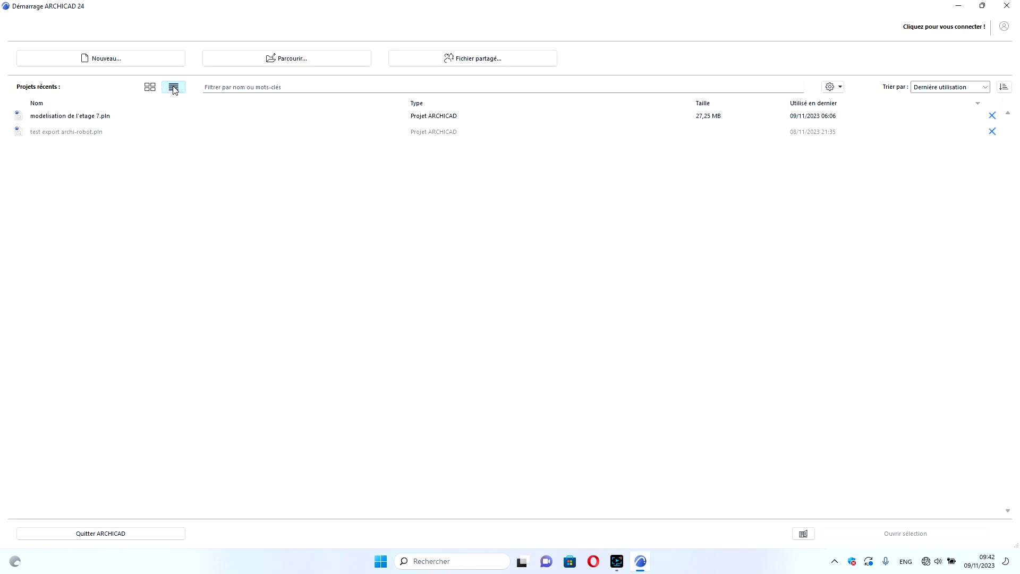
left_click(152, 89)
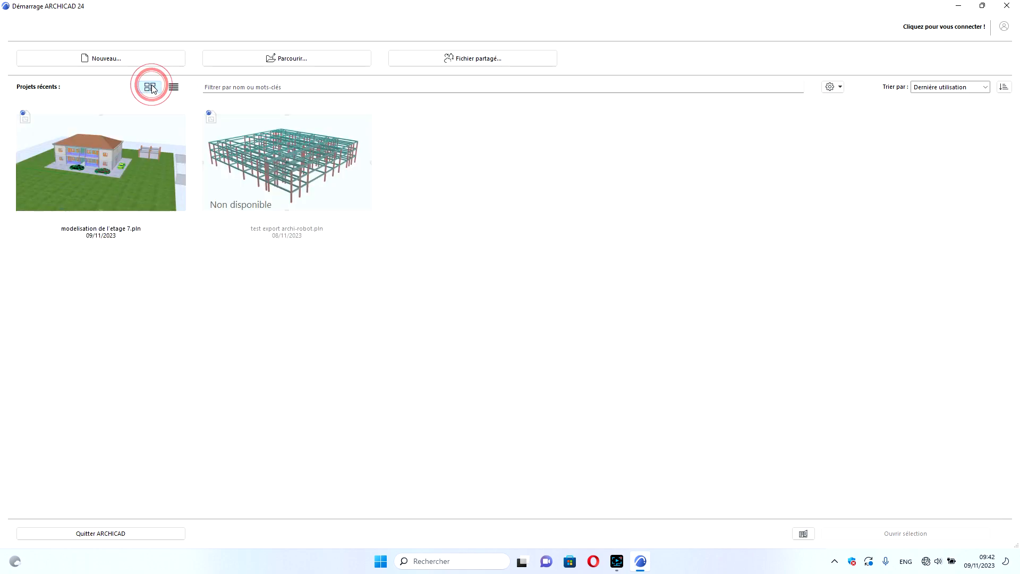
left_click(169, 87)
left_click(151, 88)
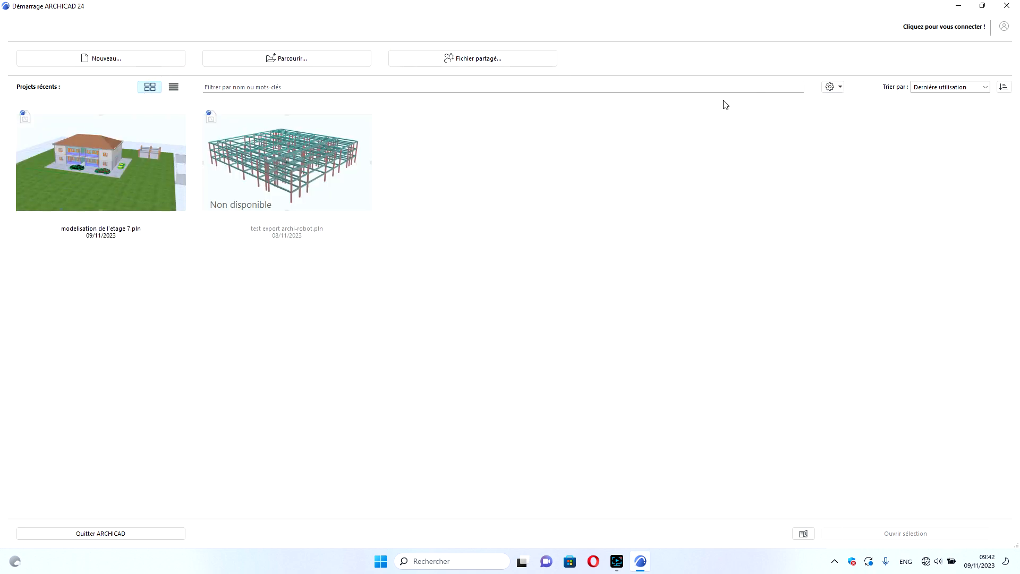
left_click(843, 88)
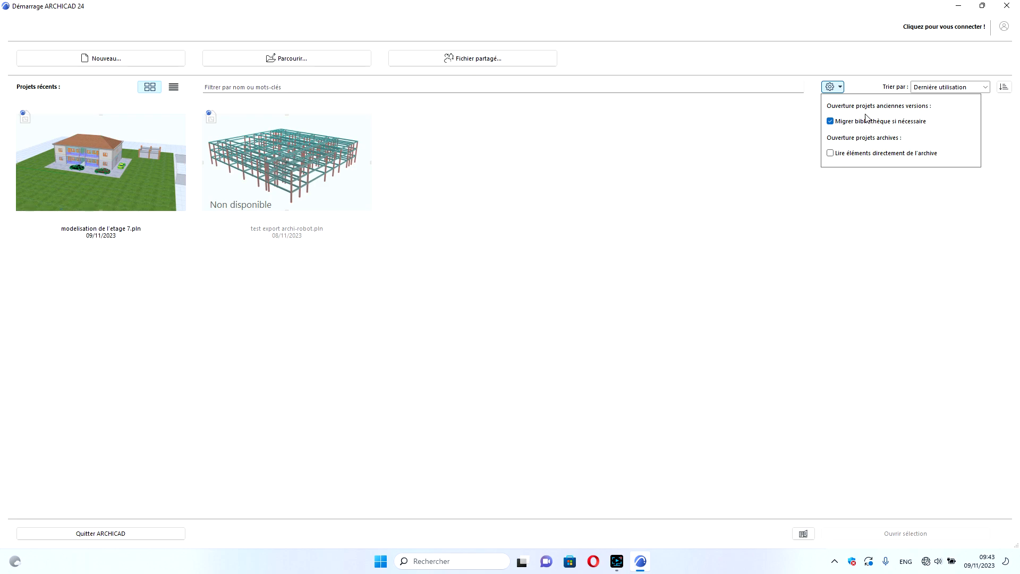
left_click(842, 89)
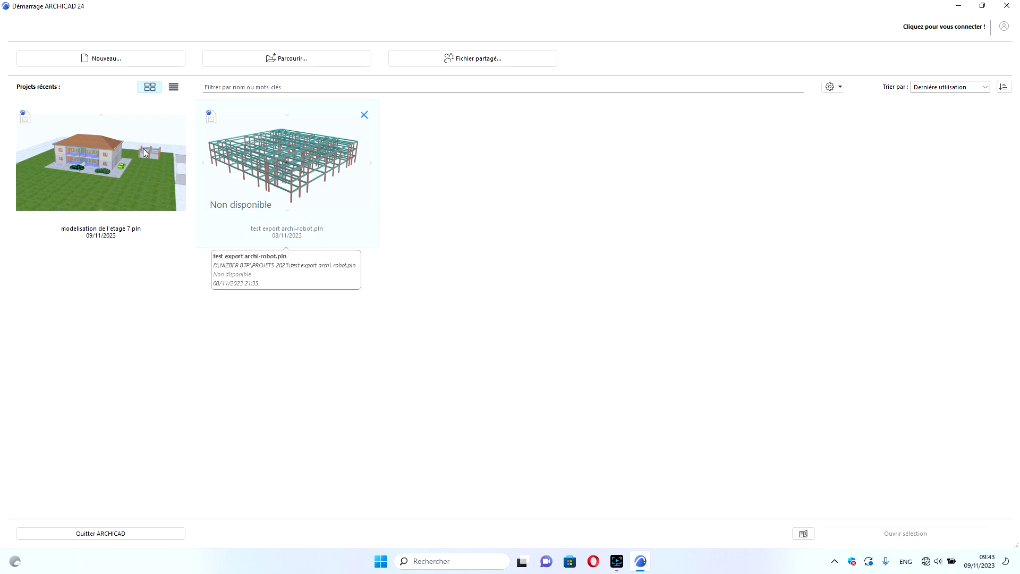
- Reverse the sort order of the recent projects, keeping them sorted by Dernière utilisation
left_click(1002, 87)
left_click(1001, 88)
left_click(998, 85)
left_click(998, 85)
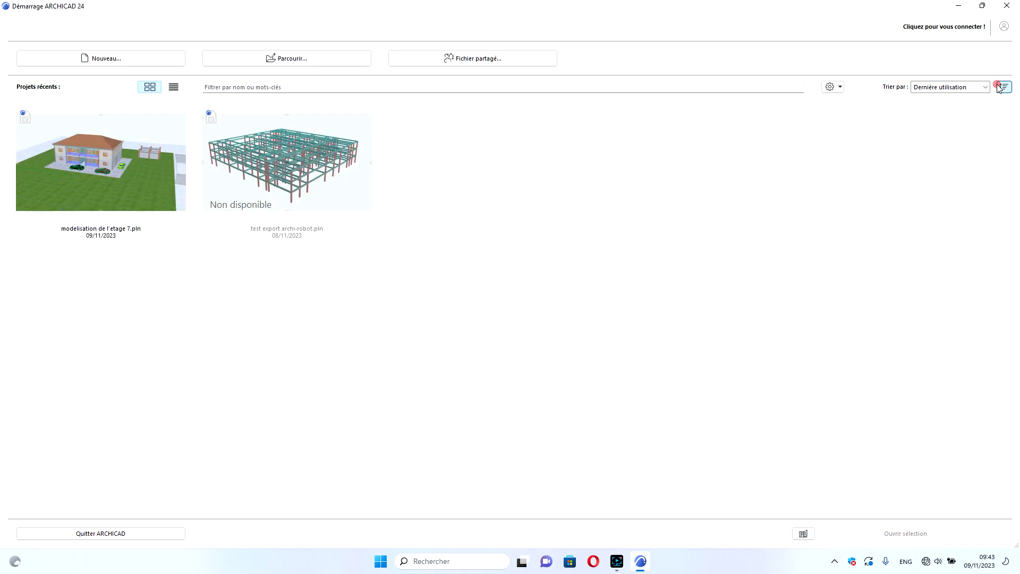
left_click(997, 85)
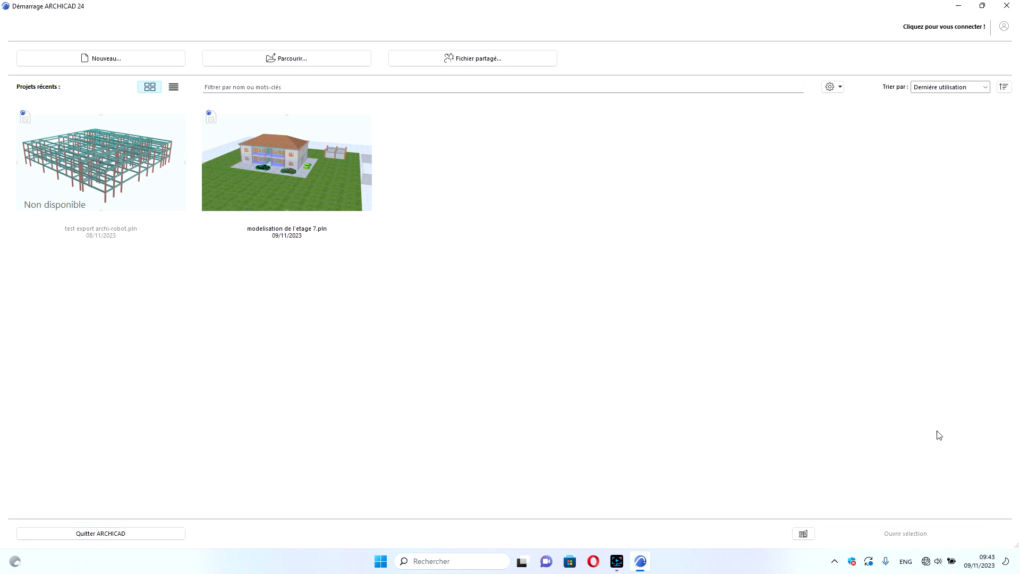
- Check the Graphisoft help centre information with its Mise en route avec ARCHICAD link, then dismiss it
left_click(802, 533)
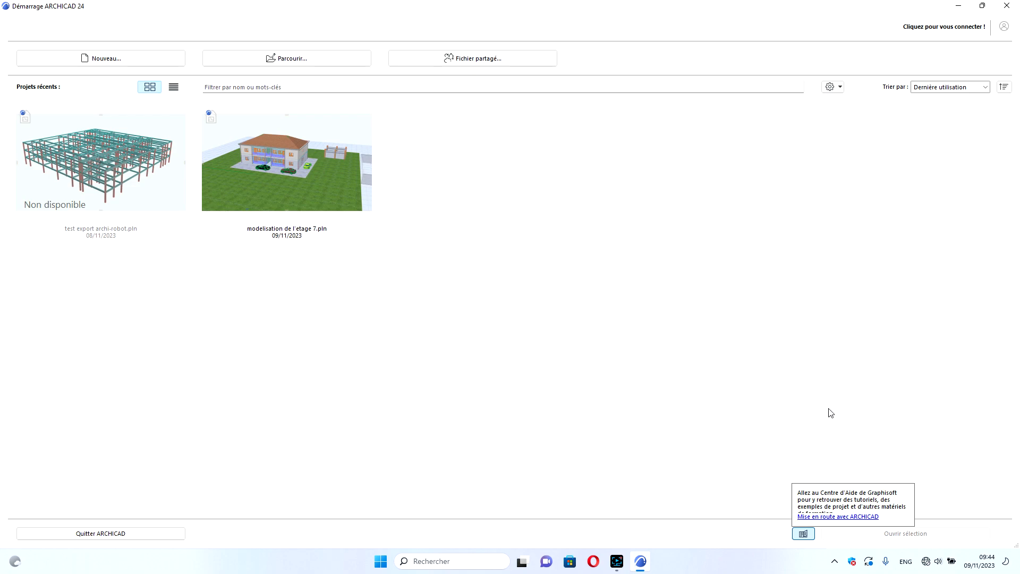
left_click(666, 320)
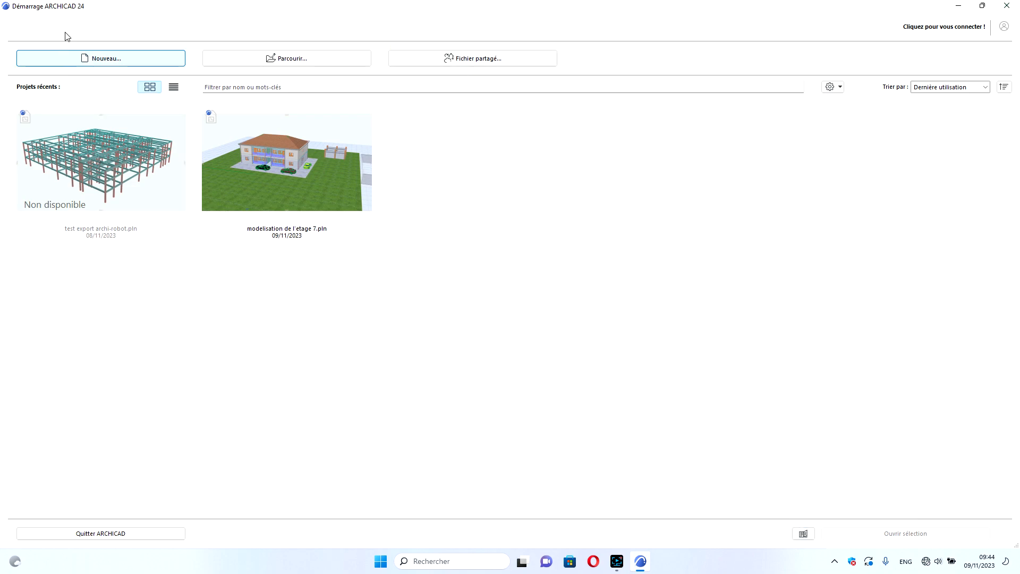
- Create a new project from the template Modèle par défaut 24.tpl with the last used work environment profile
left_click(114, 56)
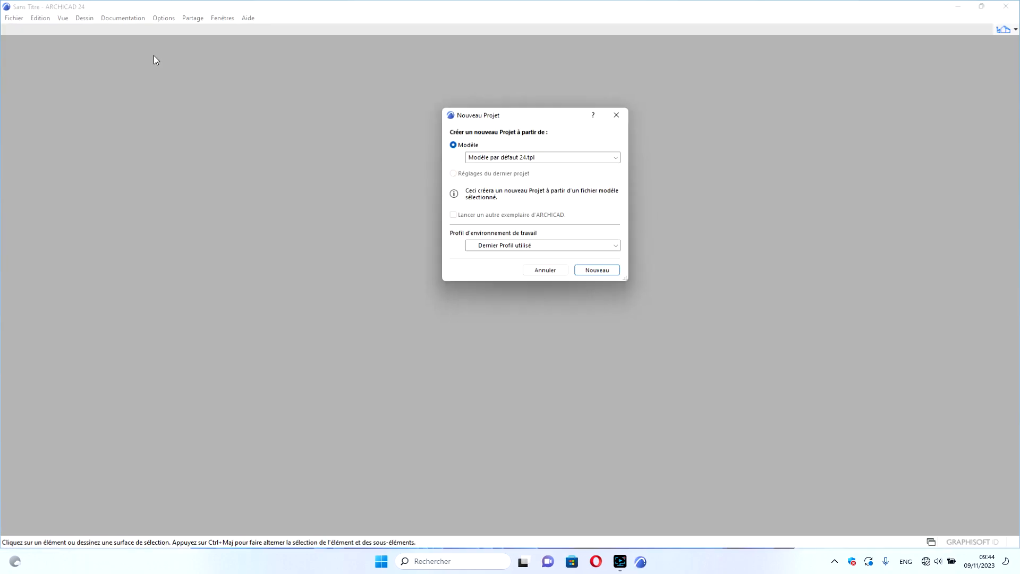
left_click(600, 273)
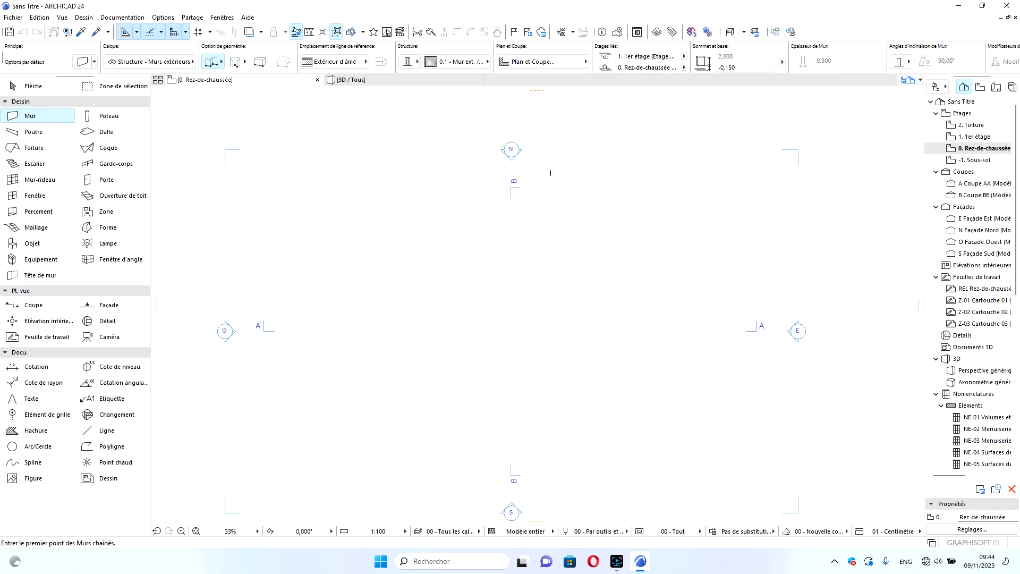
- Examine the empty Rez-de-chaussée plan and its elevation and section markers at different zoom levels
scroll(548, 183, "down", 2)
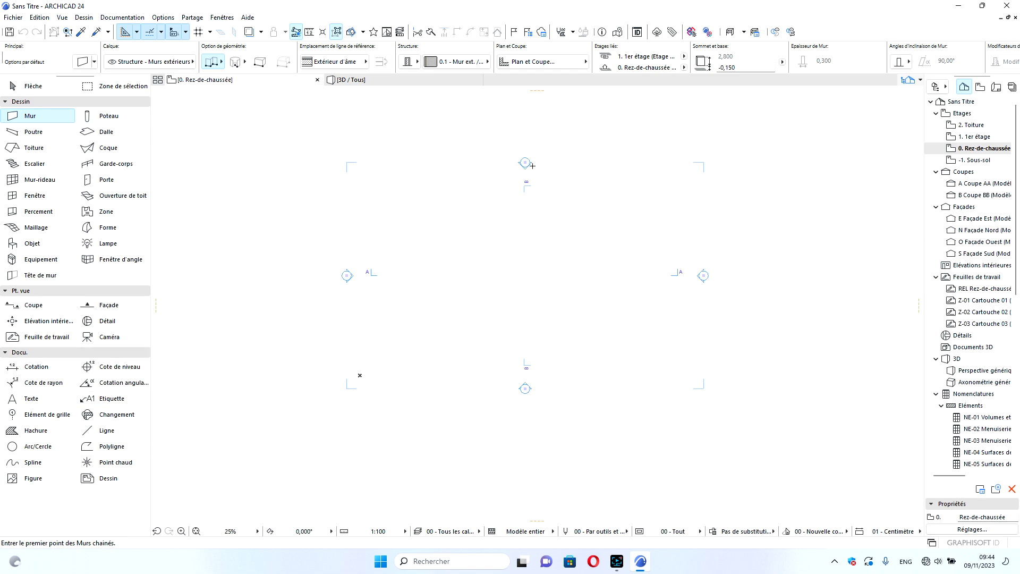
scroll(531, 172, "up", 2)
scroll(530, 186, "down", 2)
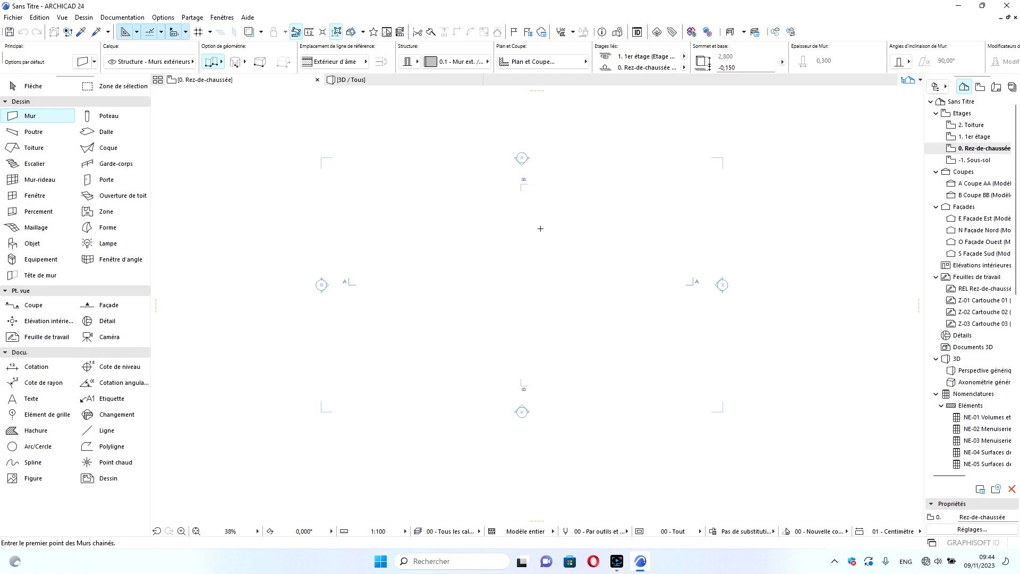
scroll(529, 387, "up", 5)
scroll(530, 387, "down", 3)
scroll(232, 171, "up", 3)
scroll(608, 235, "down", 3)
scroll(613, 231, "down", 2)
scroll(767, 234, "up", 3)
scroll(768, 234, "down", 3)
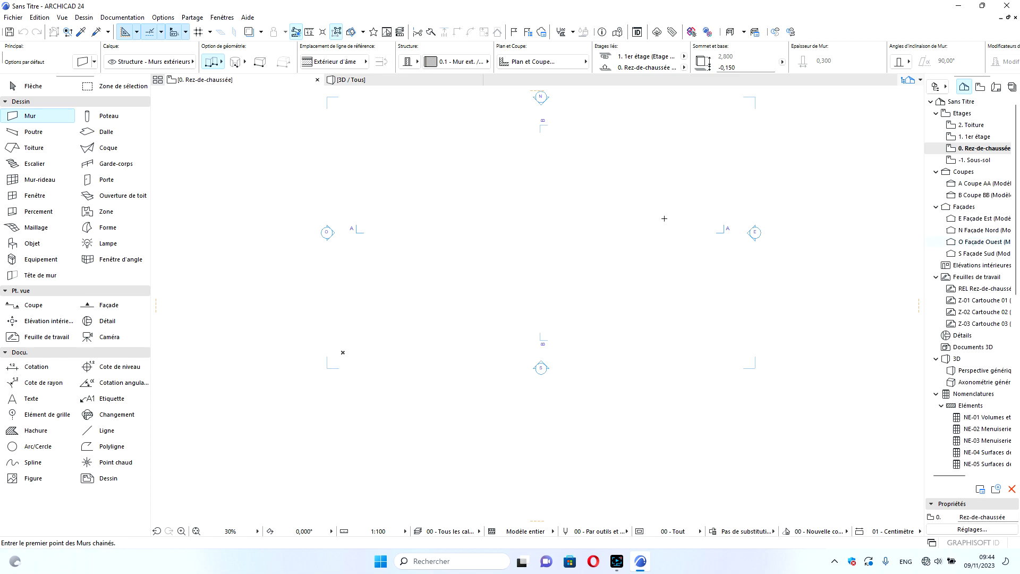
scroll(522, 221, "down", 2)
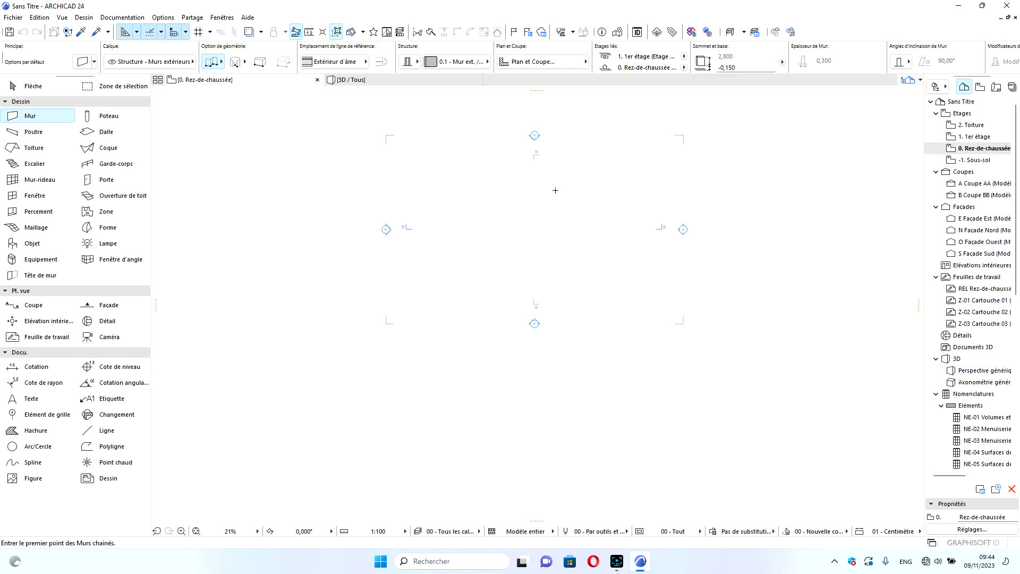
left_click(13, 17)
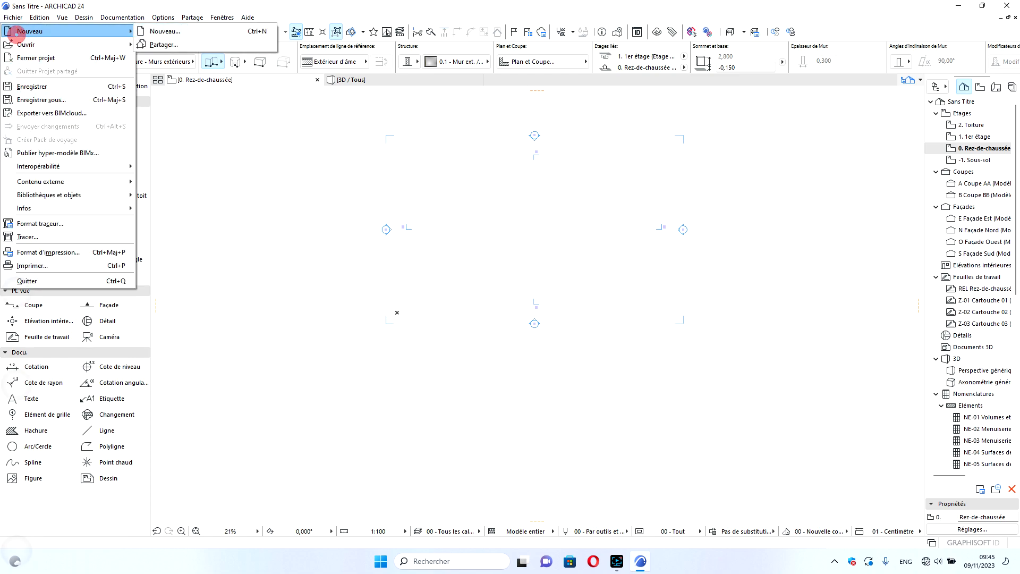
mouse_move(40, 17)
left_click(596, 2)
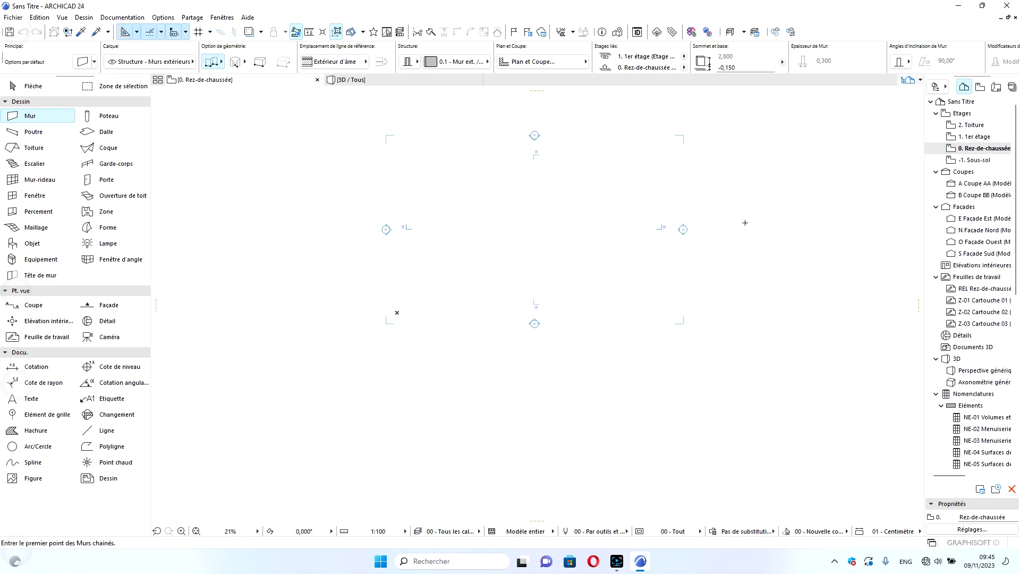
scroll(604, 364, "down", 4)
scroll(638, 164, "up", 2)
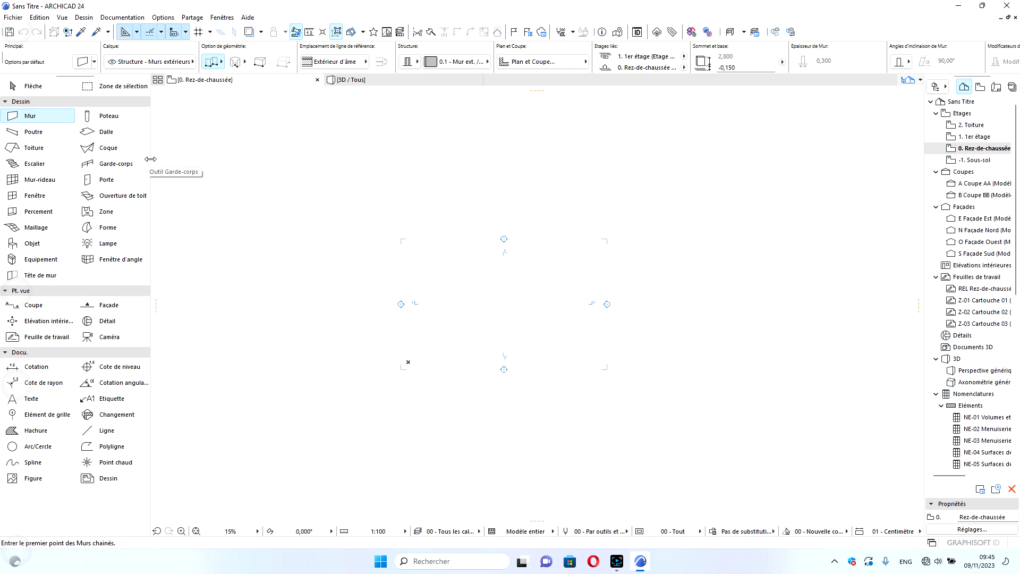
- Try narrower widths for the toolbox, then widen it to four columns of tools and cancel the accidentally started shell
left_click_drag(151, 159, 63, 168)
scroll(542, 236, "down", 4)
scroll(537, 235, "up", 6)
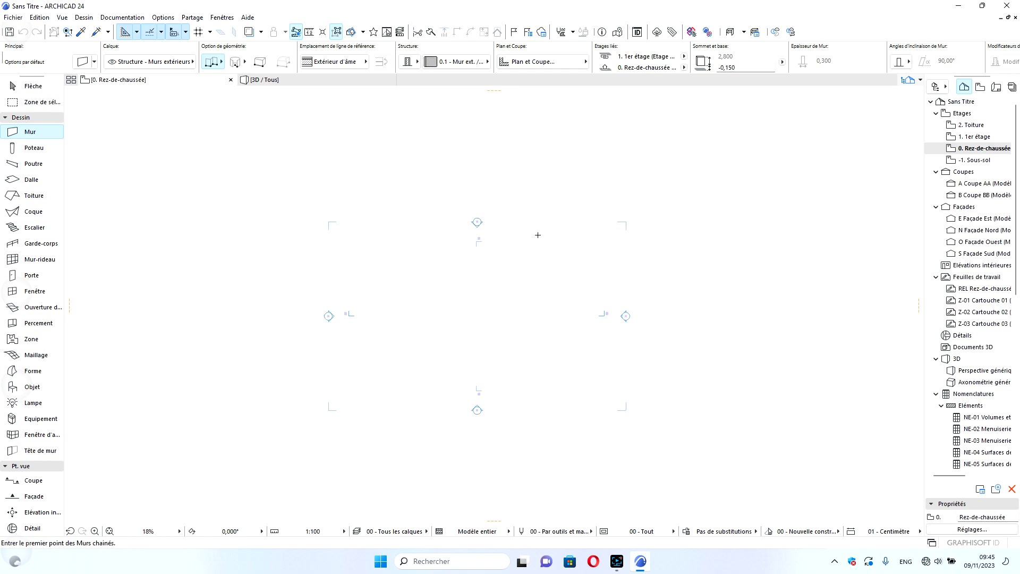
left_click(62, 210)
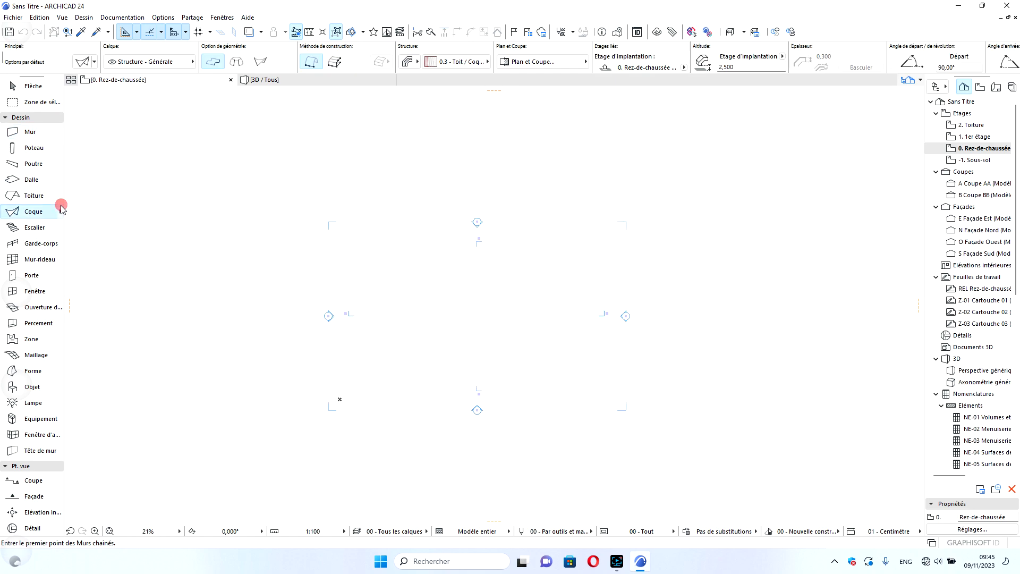
left_click(111, 168)
left_click_drag(65, 175, 104, 171)
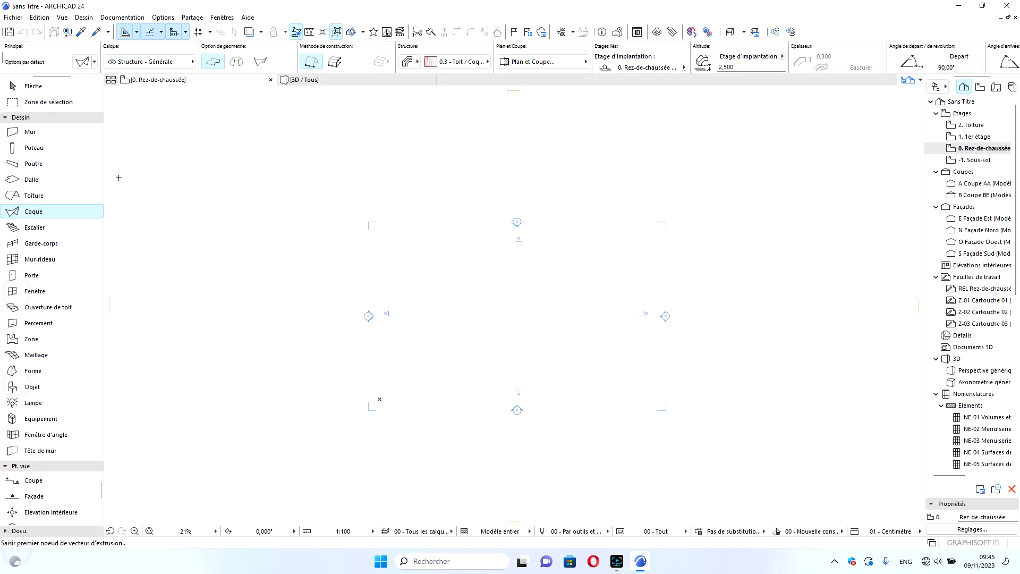
left_click_drag(103, 176, 212, 177)
left_click(220, 176)
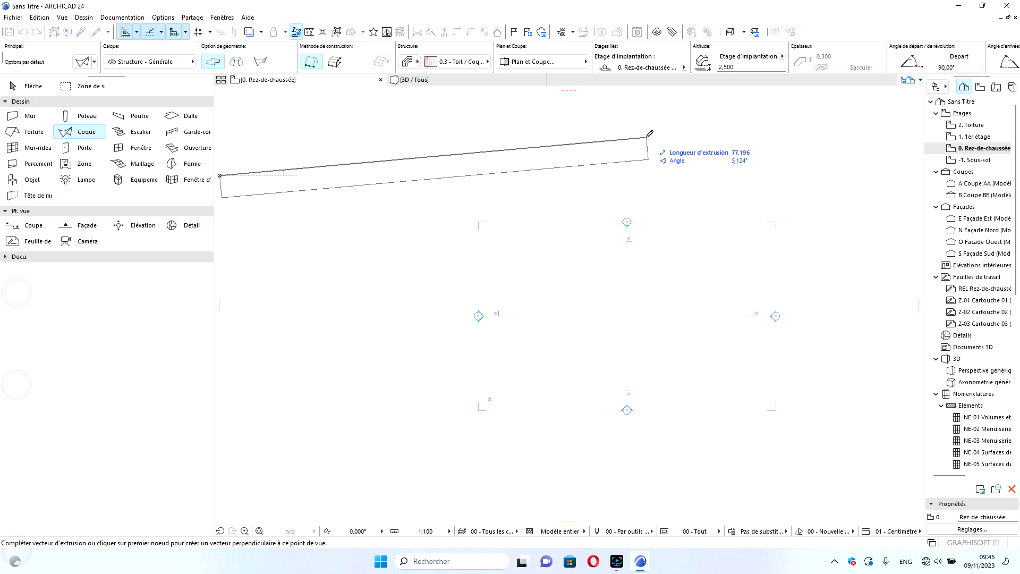
key("Escape")
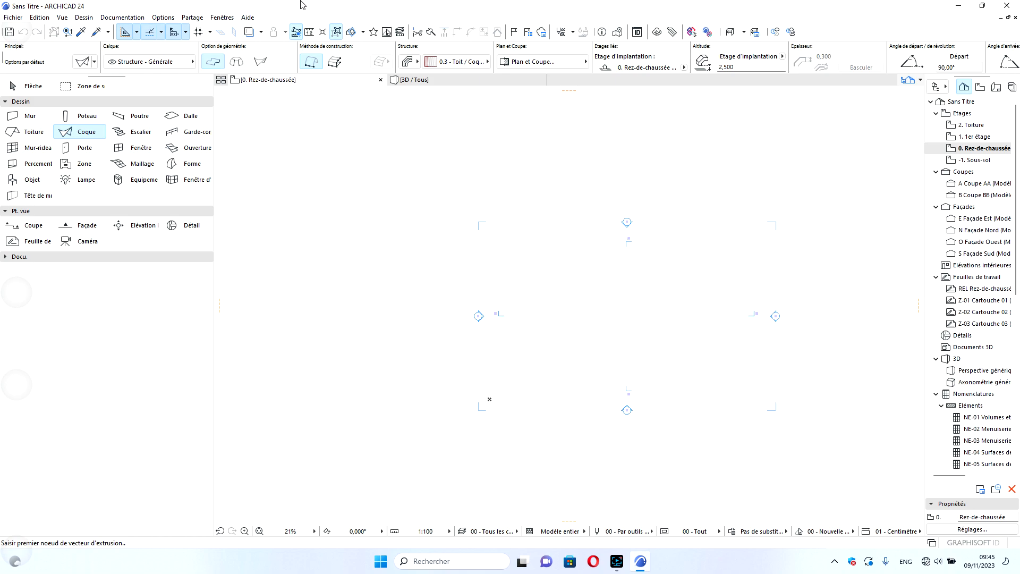
- Open the project preferences for the working units (Unité de travail)
left_click(168, 19)
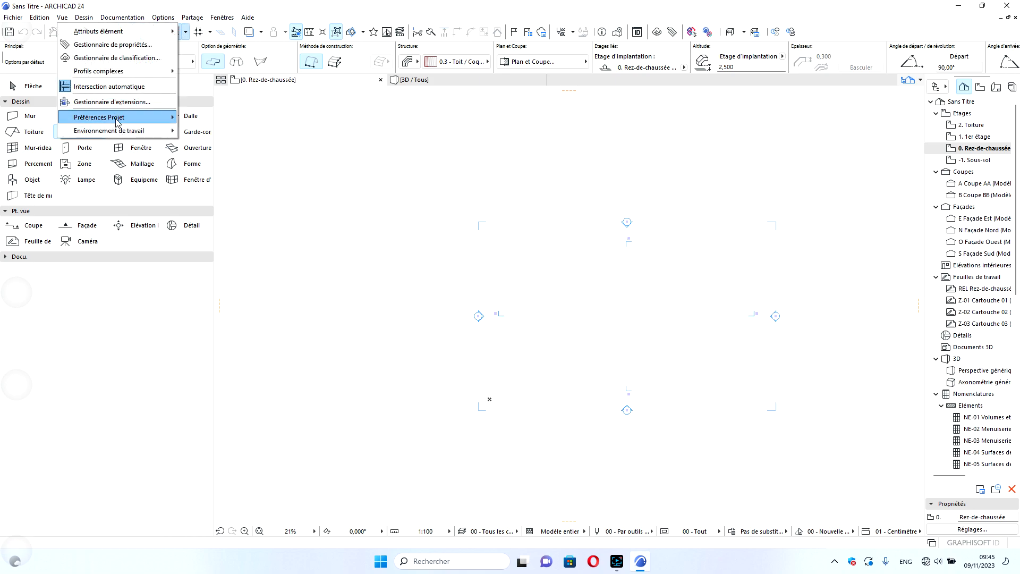
mouse_move(116, 120)
left_click(217, 117)
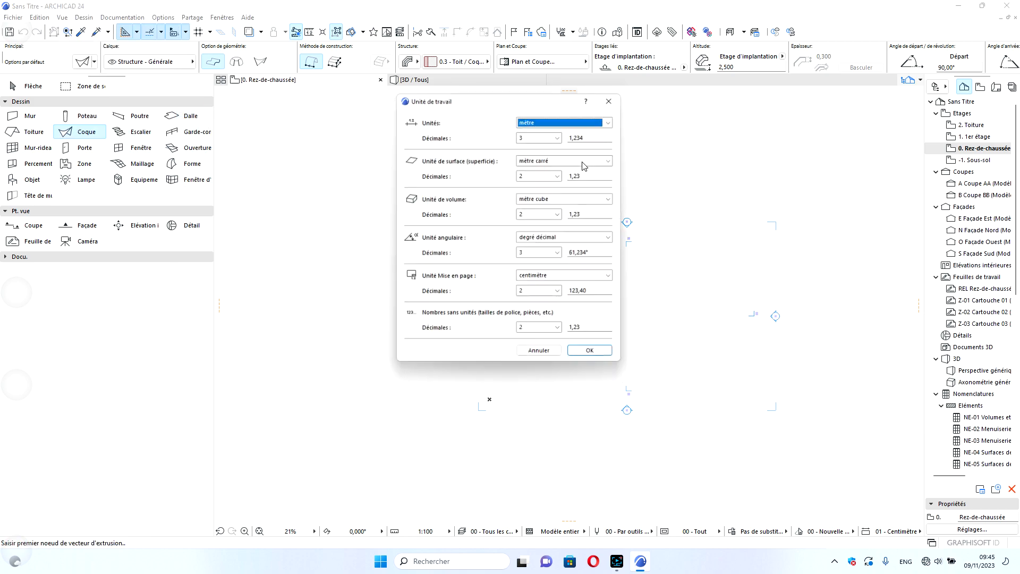
left_click_drag(479, 102, 534, 120)
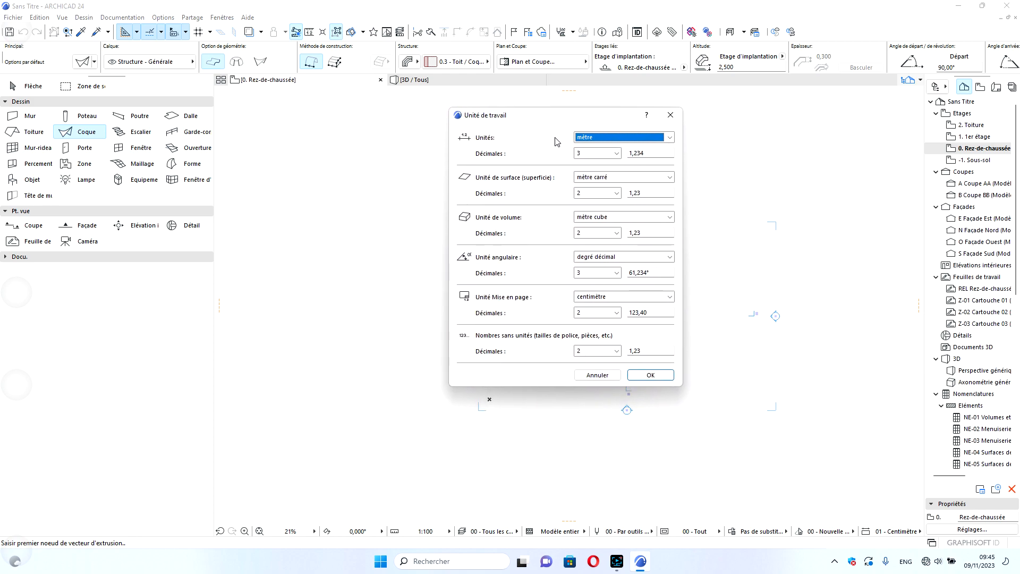
- Set the project's length unit to décimètre with 2 decimals
left_click(661, 139)
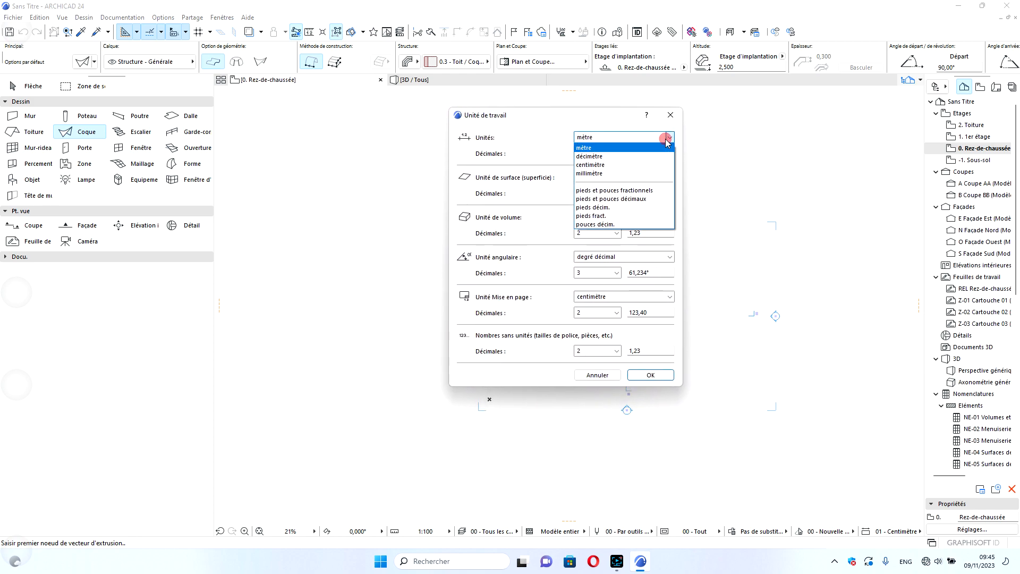
left_click(585, 160)
left_click(616, 153)
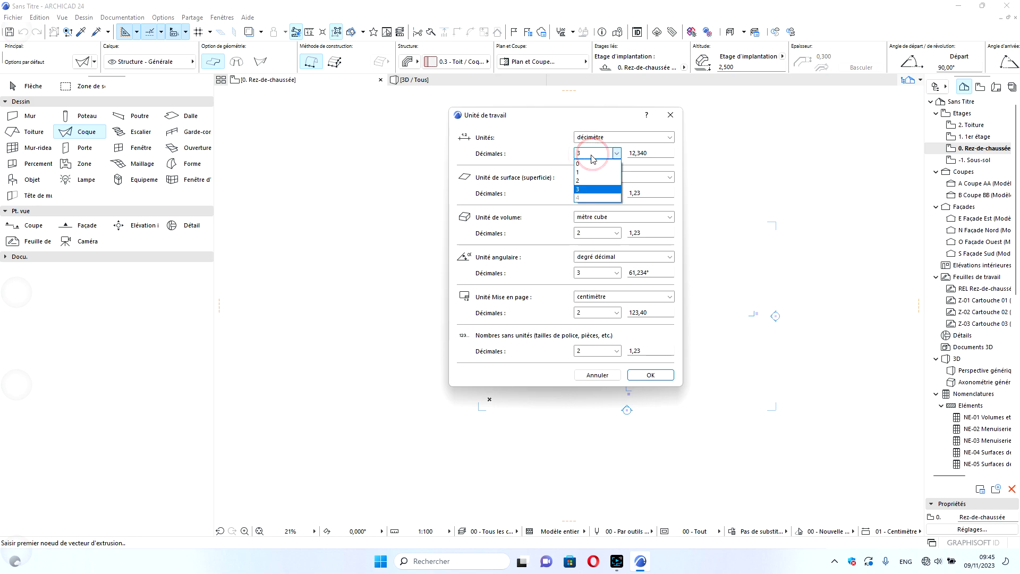
left_click(582, 181)
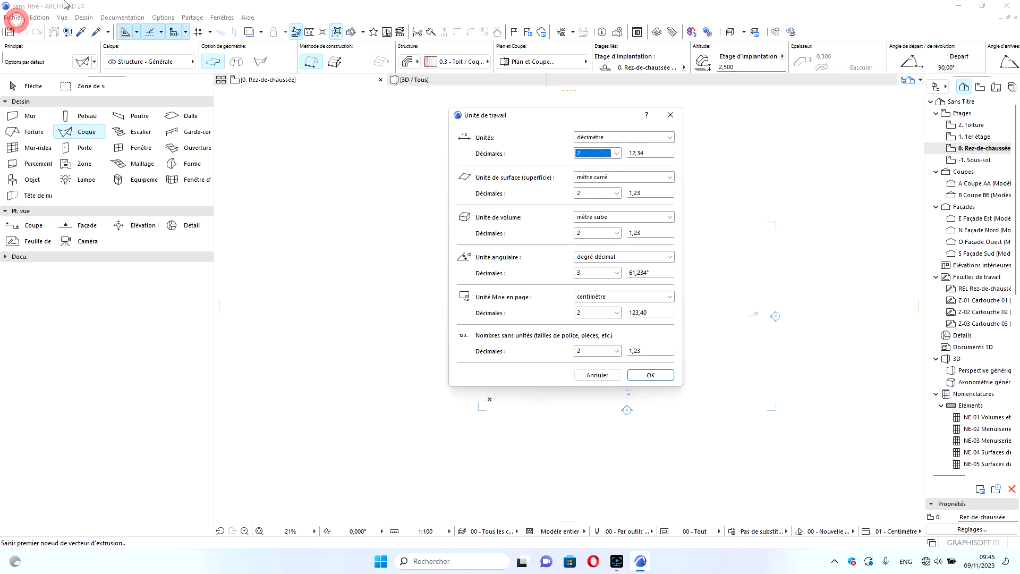
- Set the project's length unit to centimètre and try different numbers of decimals for it
left_click(642, 136)
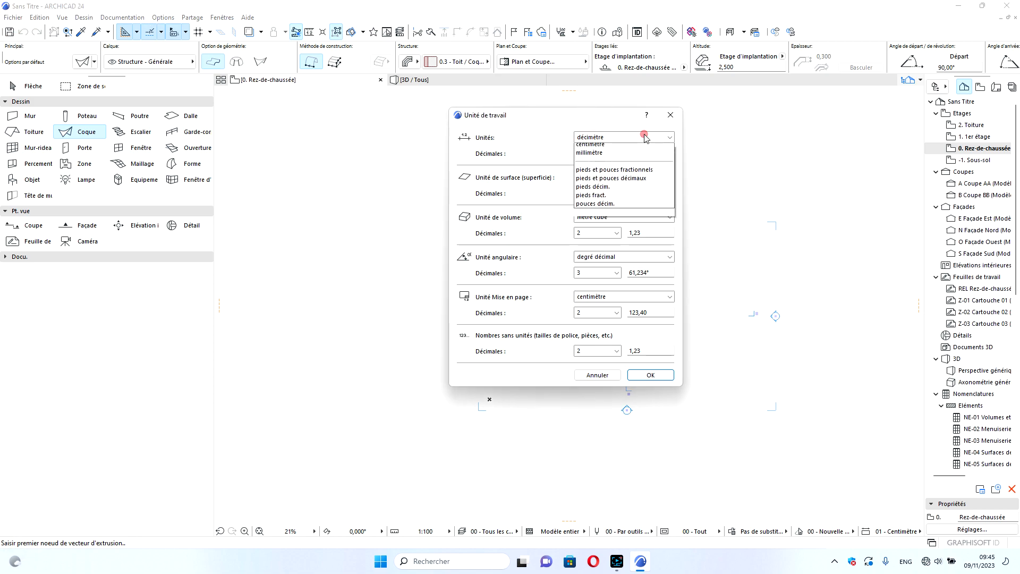
left_click(596, 168)
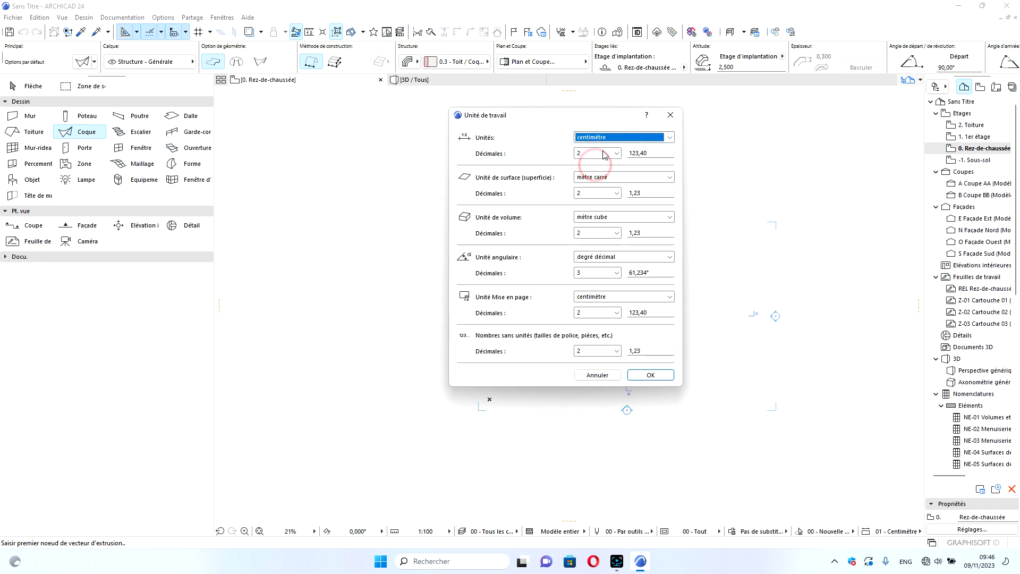
left_click(616, 153)
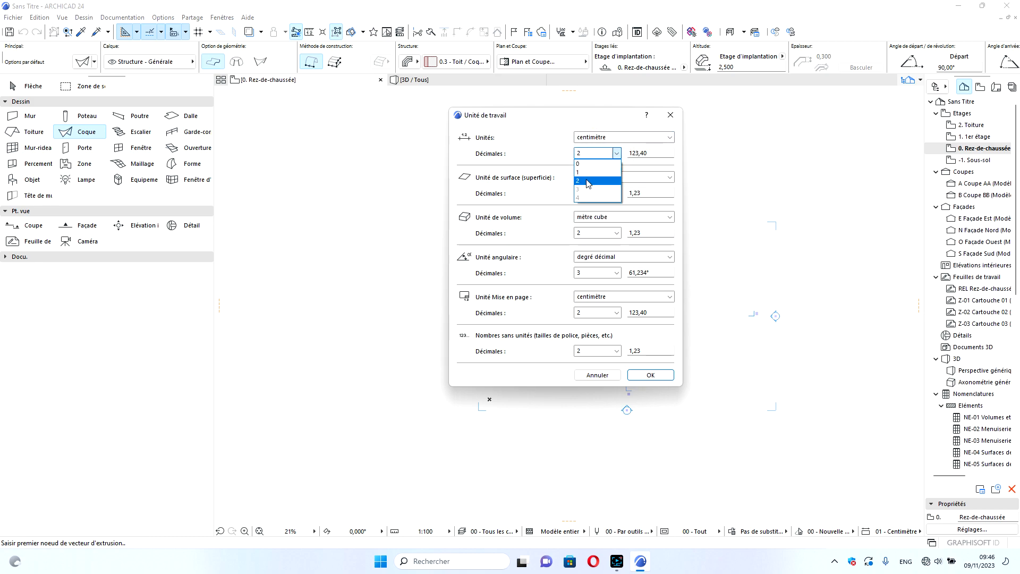
left_click(588, 182)
left_click(612, 154)
left_click(587, 172)
- Try mètre and décimètre as the project's length unit and check the decimals offered for them
left_click(612, 137)
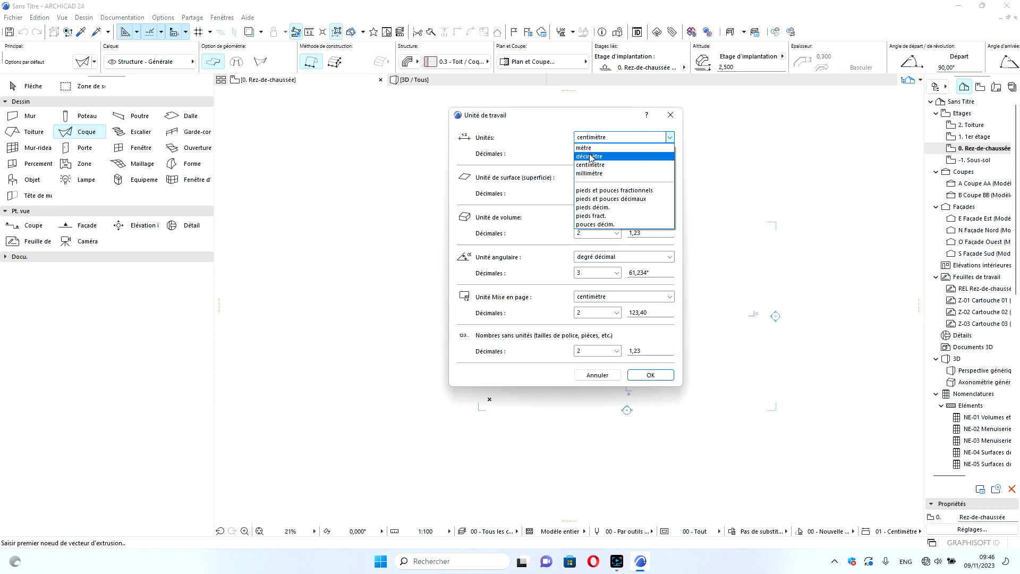
left_click(592, 148)
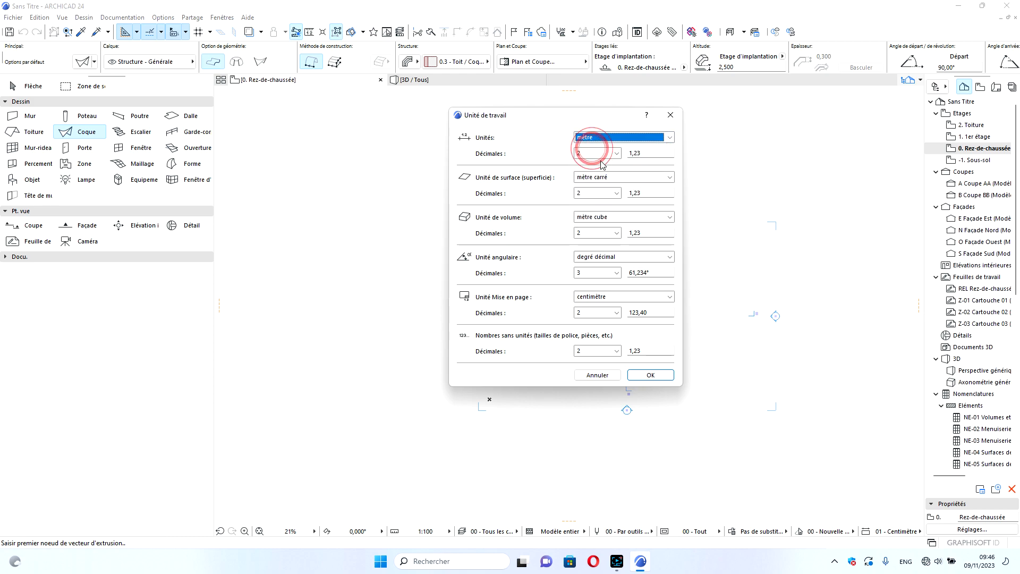
left_click(609, 153)
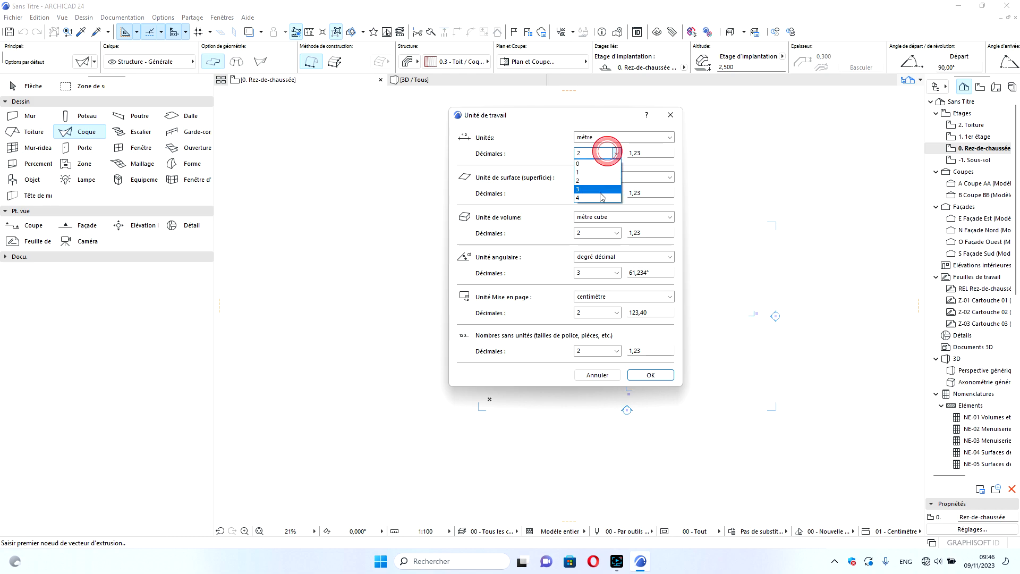
left_click(607, 153)
left_click(629, 139)
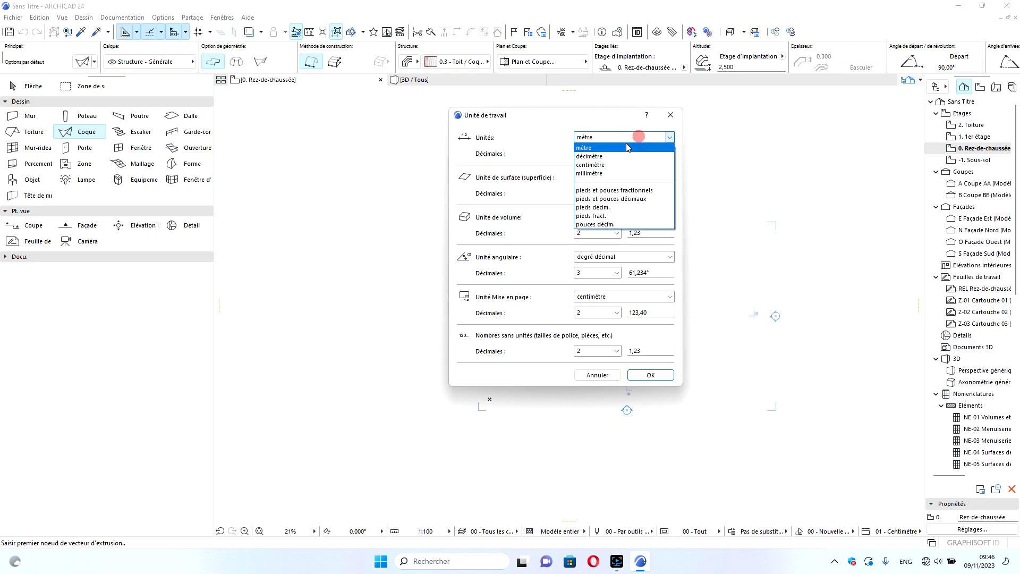
left_click(586, 161)
left_click(601, 153)
- Set the project's length unit to centimètre with 2 decimals
left_click(614, 139)
left_click(612, 137)
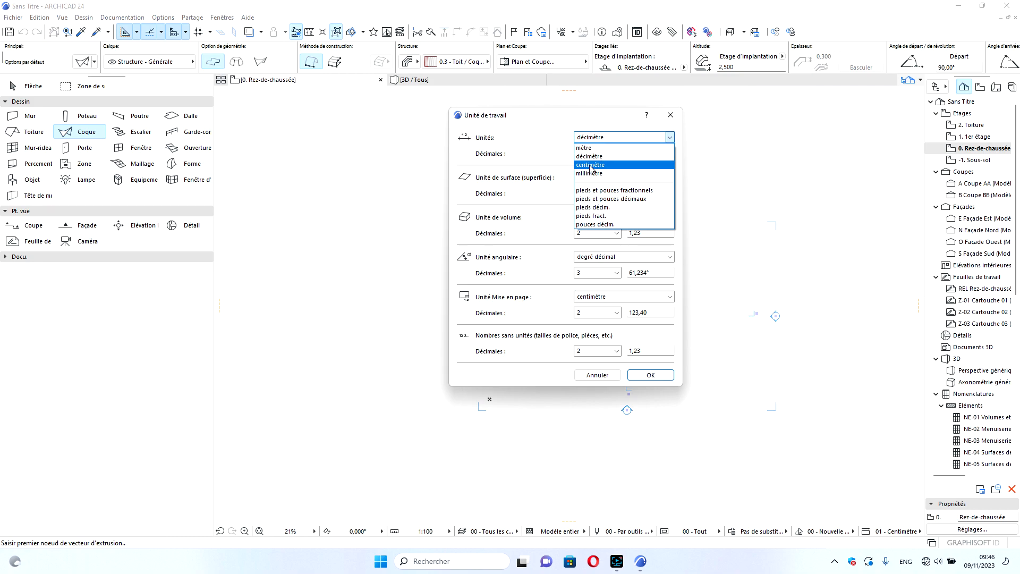
left_click(591, 165)
left_click(612, 155)
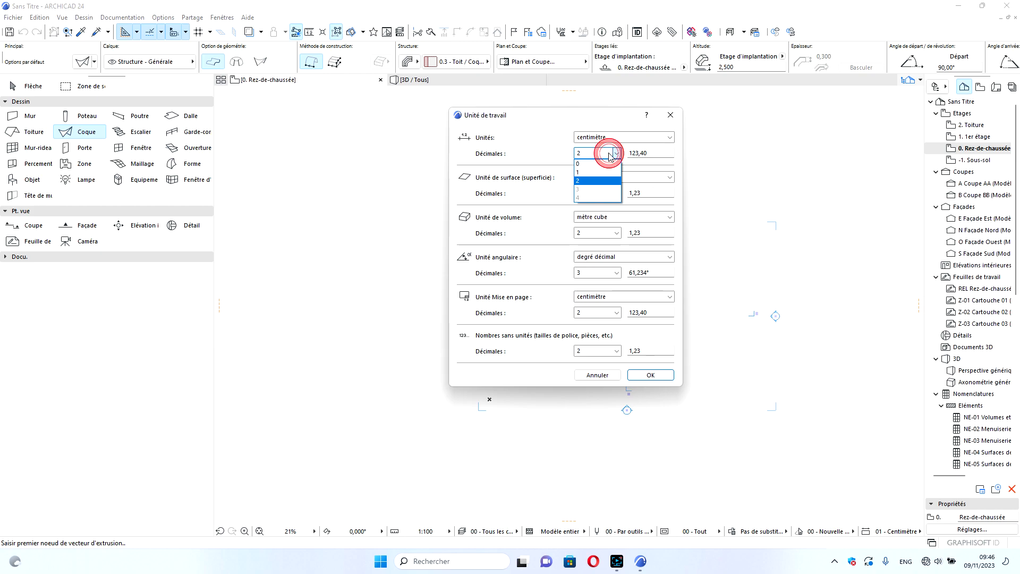
left_click(587, 185)
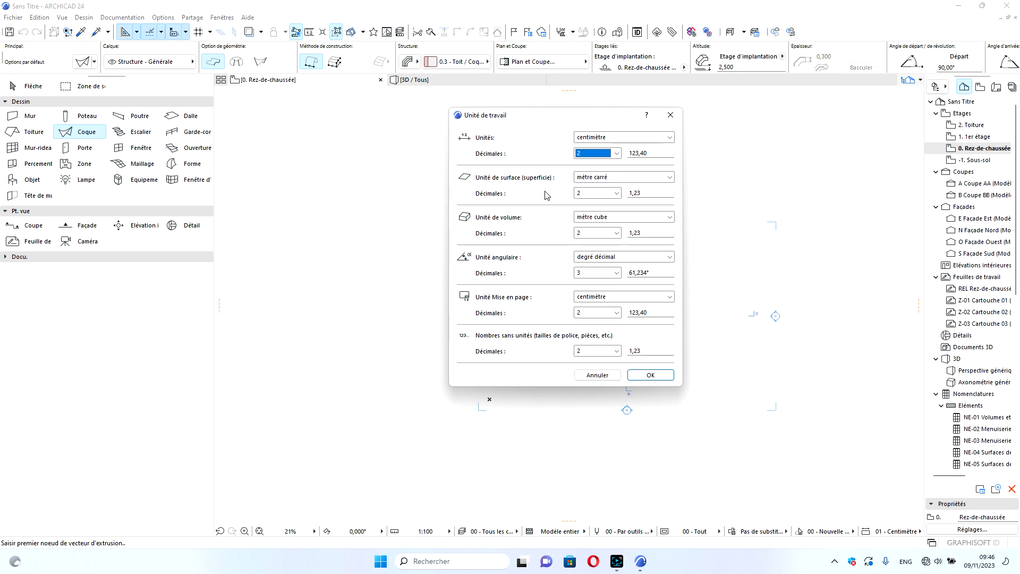
- Review the decimals settings of the area, volume and angular units, and apply the working units
left_click(598, 200)
left_click(604, 194)
left_click(610, 233)
left_click(596, 232)
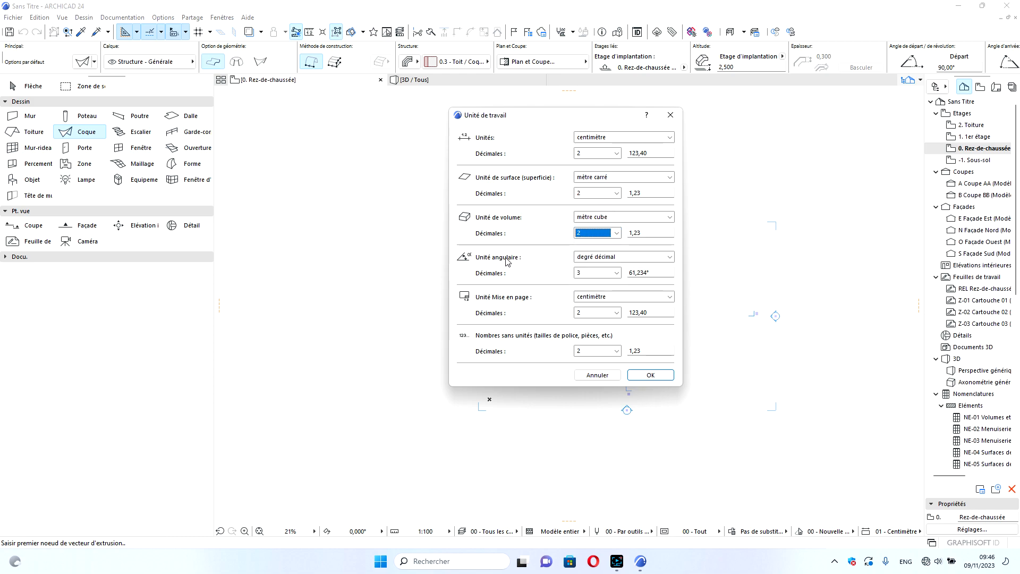
left_click(635, 258)
left_click(636, 258)
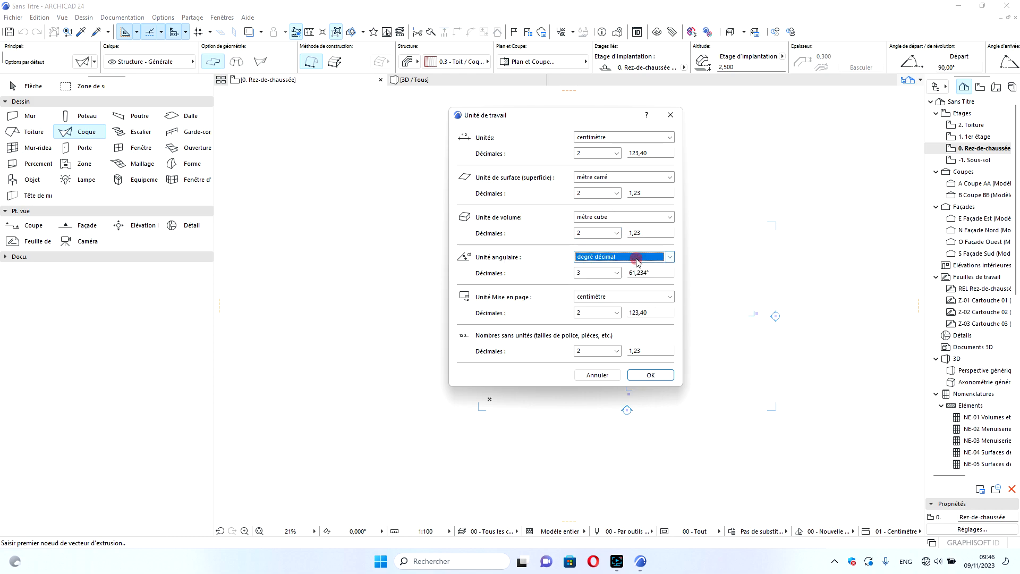
left_click(604, 272)
left_click(16, 20)
left_click(17, 88)
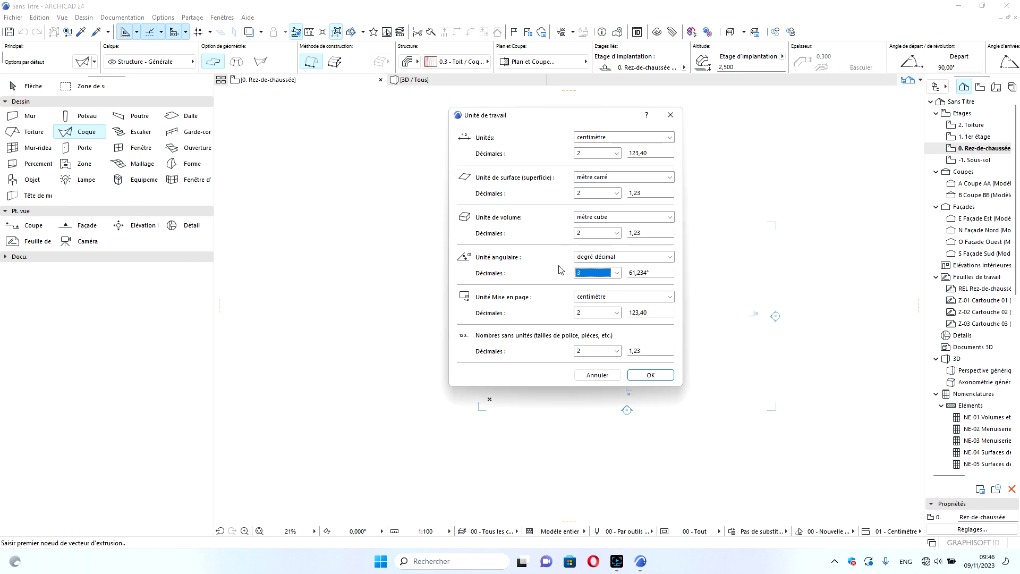
left_click(593, 279)
left_click(589, 300)
left_click(649, 376)
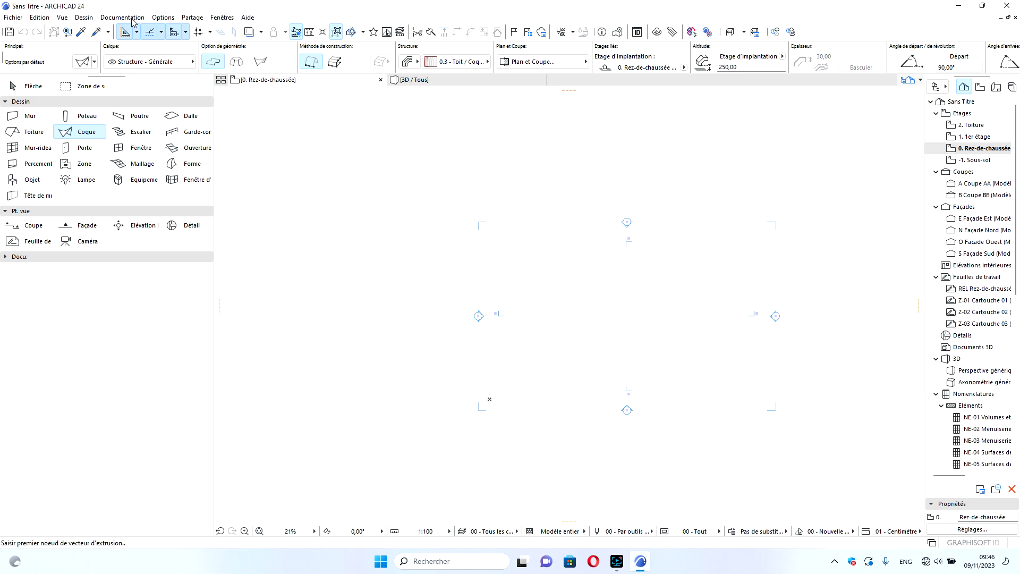
- Open the project preferences for dimensions (Cotations) and place the dialog fully in view
left_click(157, 19)
mouse_move(245, 117)
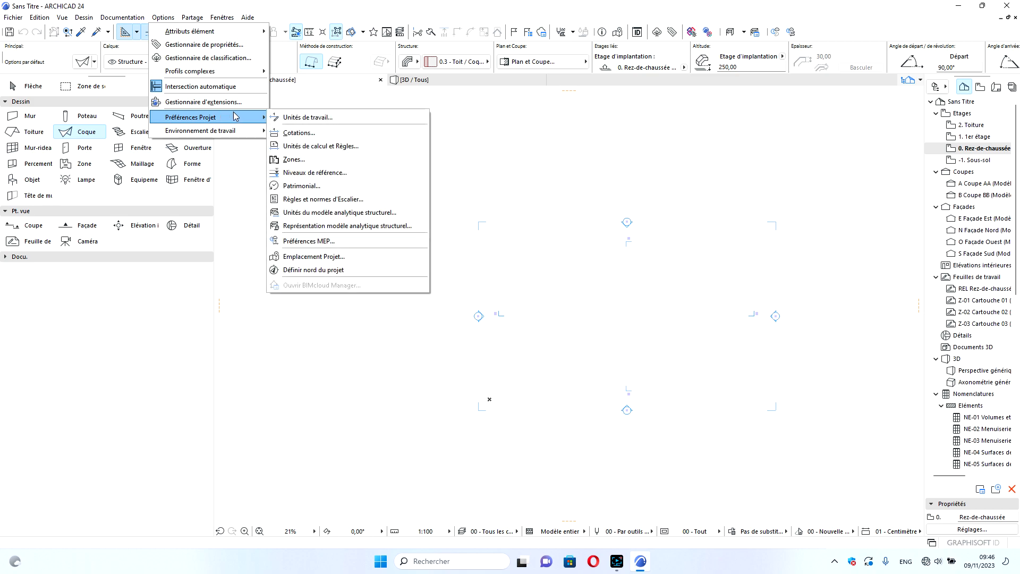
left_click(309, 132)
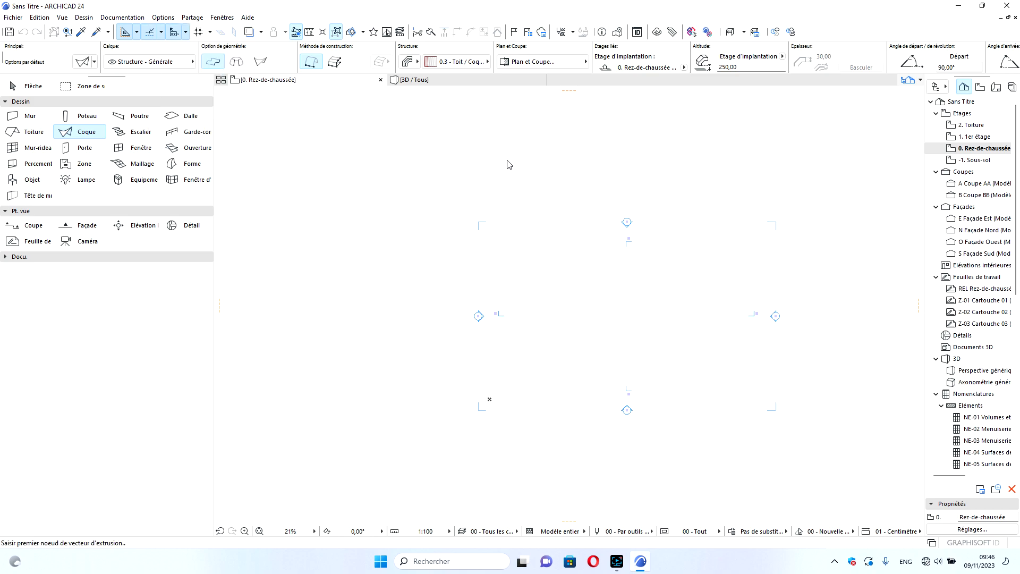
left_click_drag(733, 125, 5, 27)
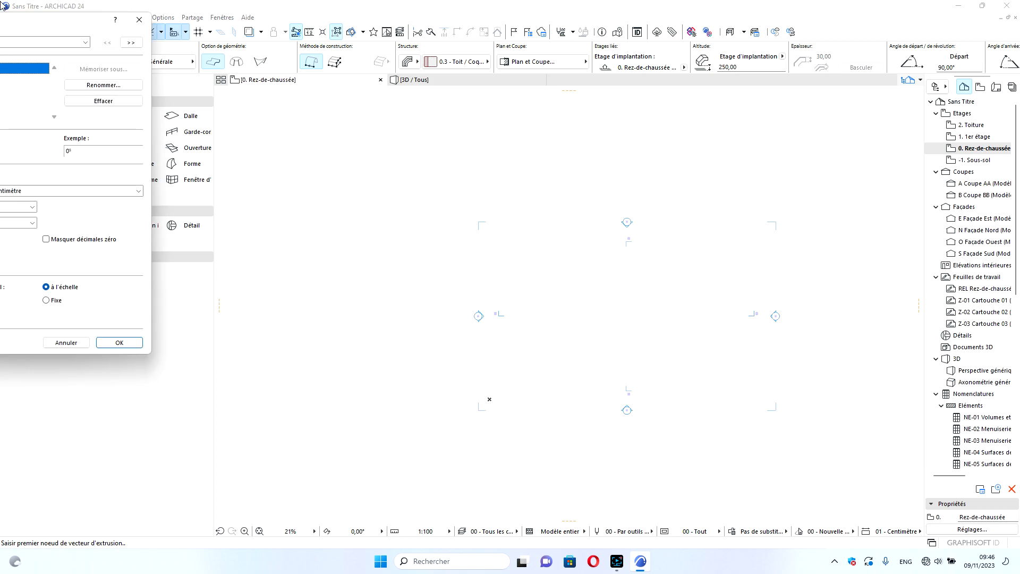
left_click_drag(36, 20, 548, 62)
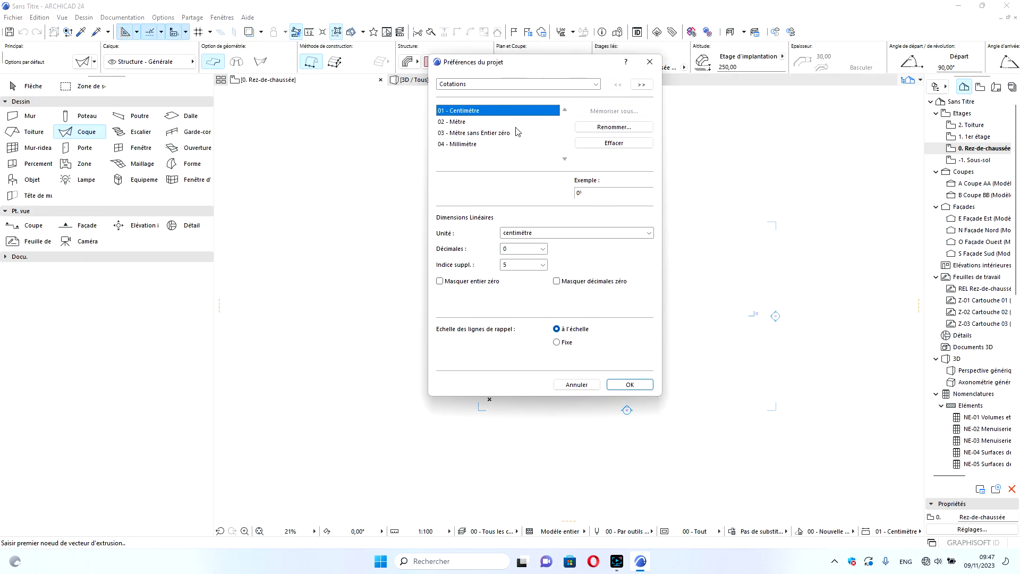
- Choose the 02 - Mètre dimension standard, set its extra index (Indice suppl.) to 5 and apply the preferences
left_click(451, 122)
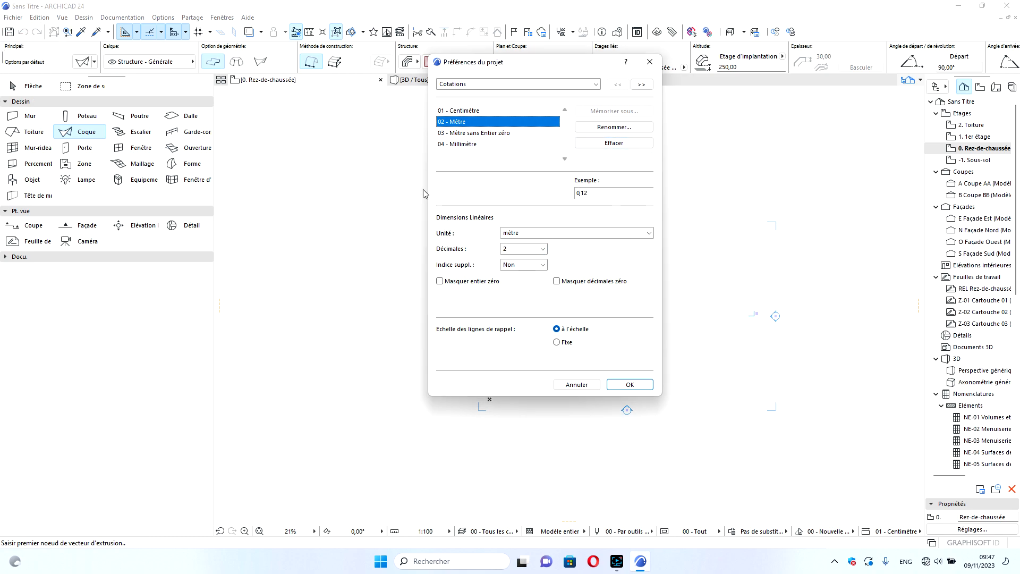
left_click(538, 250)
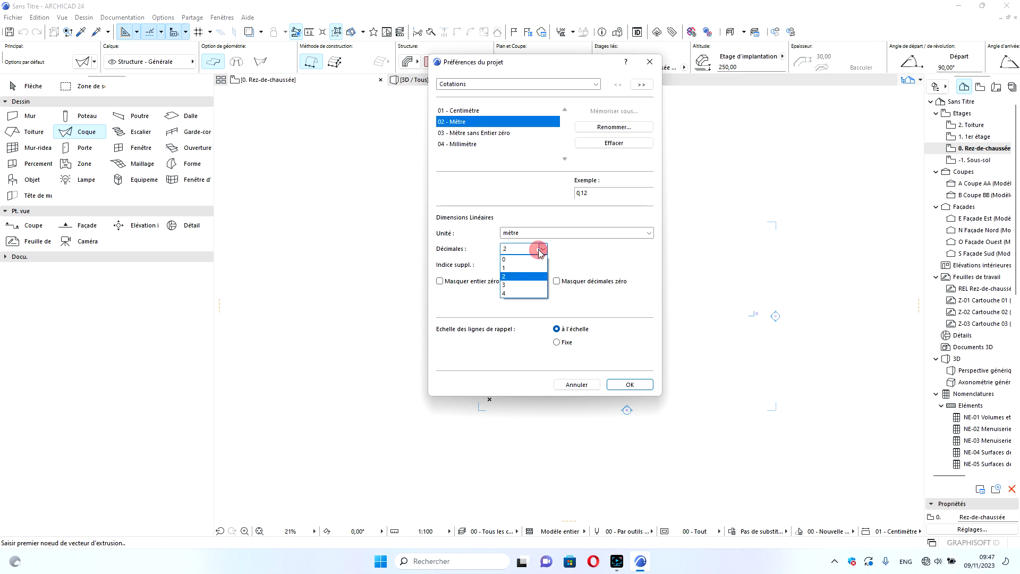
left_click(541, 249)
left_click(525, 265)
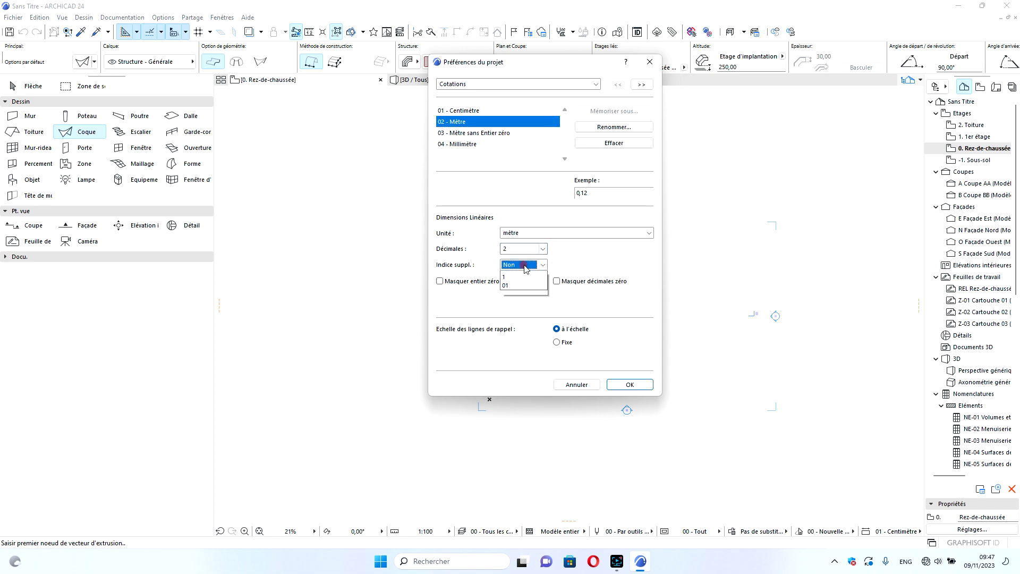
left_click(511, 293)
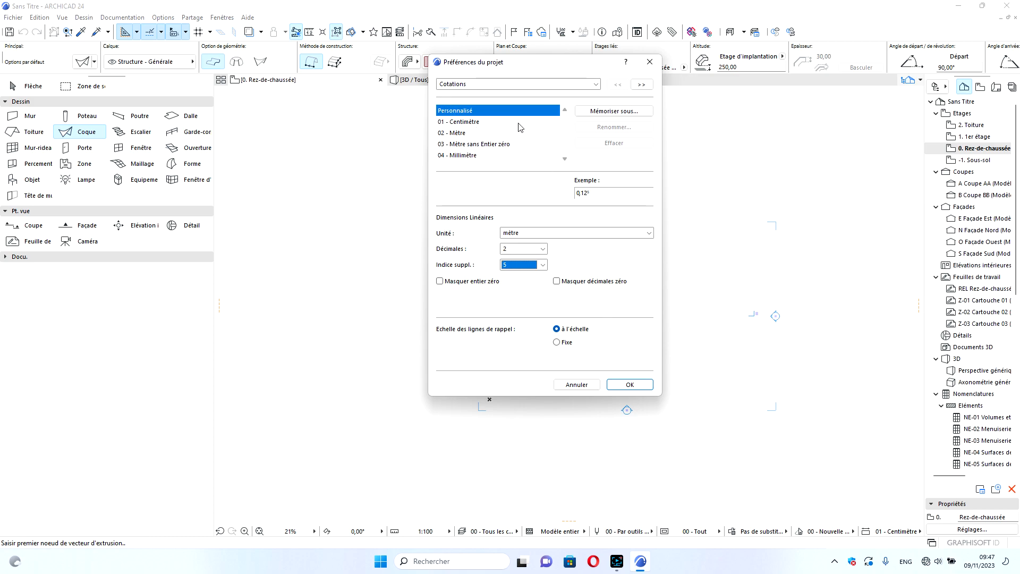
left_click(630, 384)
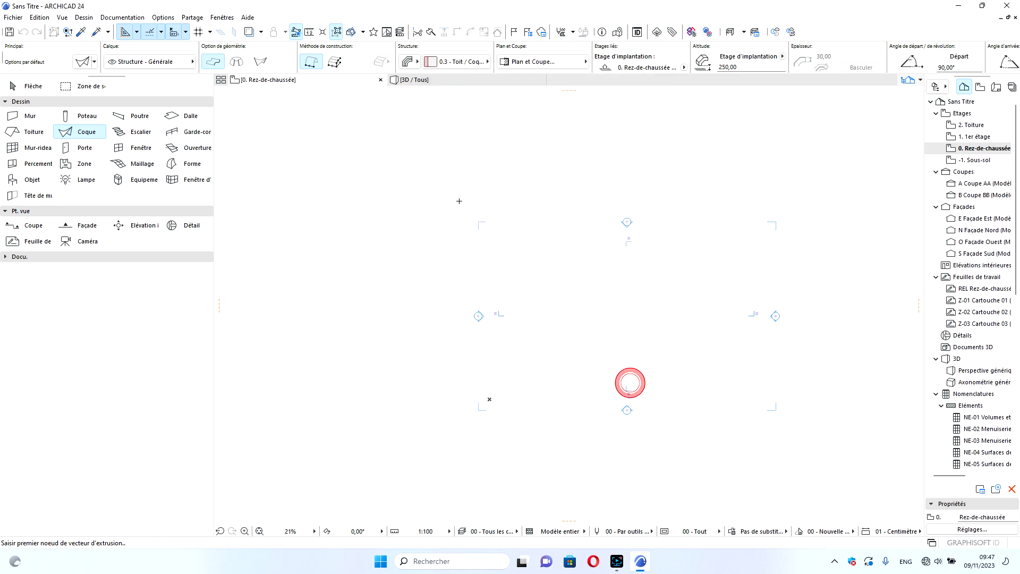
- Draw a straight horizontal exterior wall about 11.2 m long on the ground-floor plan
left_click(29, 115)
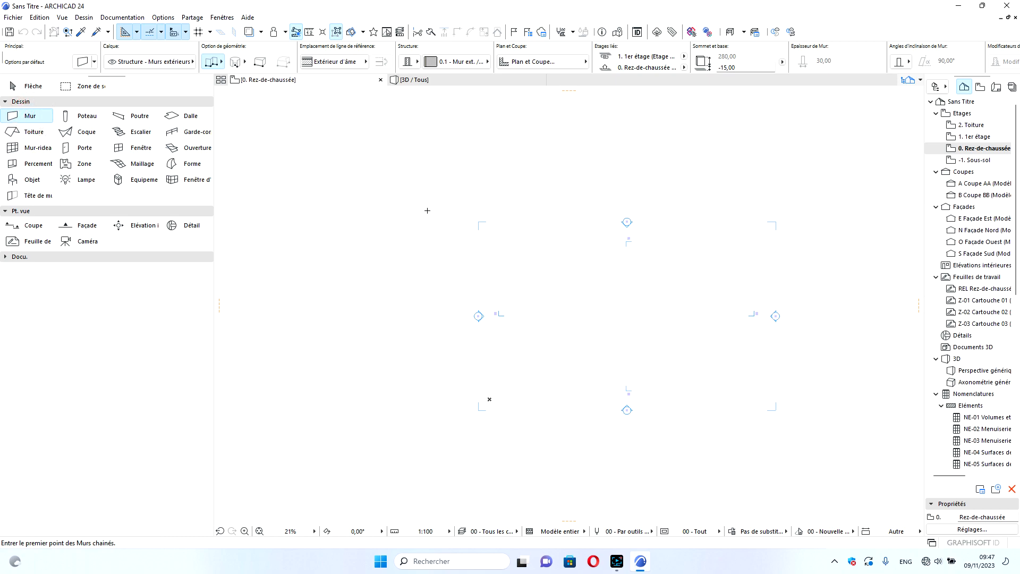
left_click(375, 248)
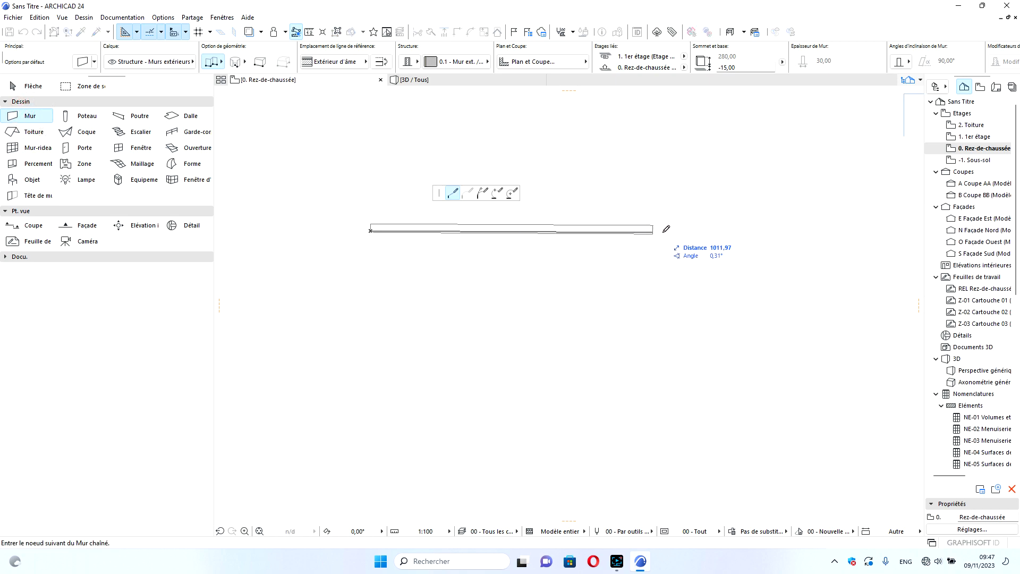
double_click(691, 228)
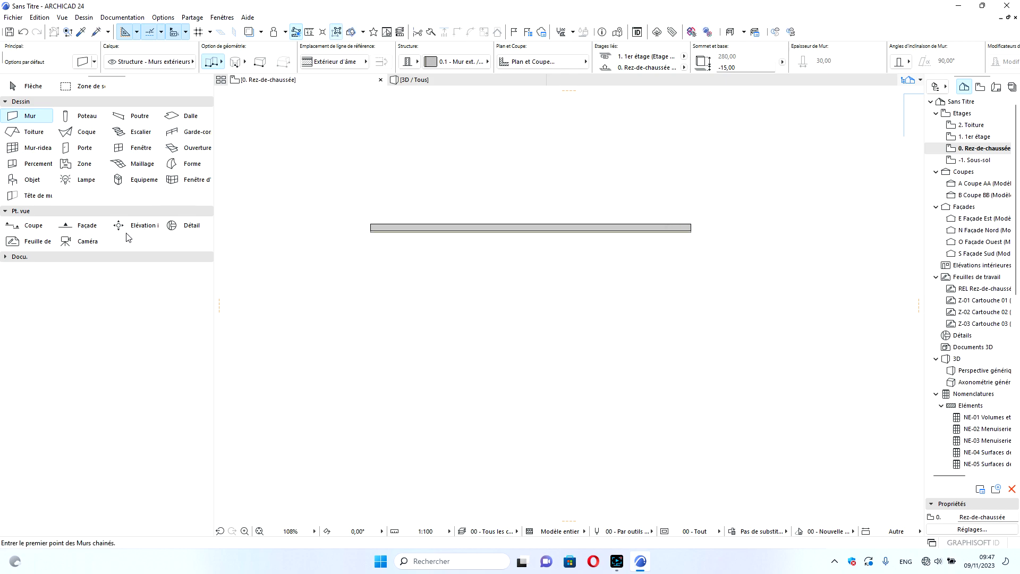
- Dimension the wall's full length from end to end, placing the dimension line just below it
left_click(11, 257)
left_click(34, 271)
left_click(371, 230)
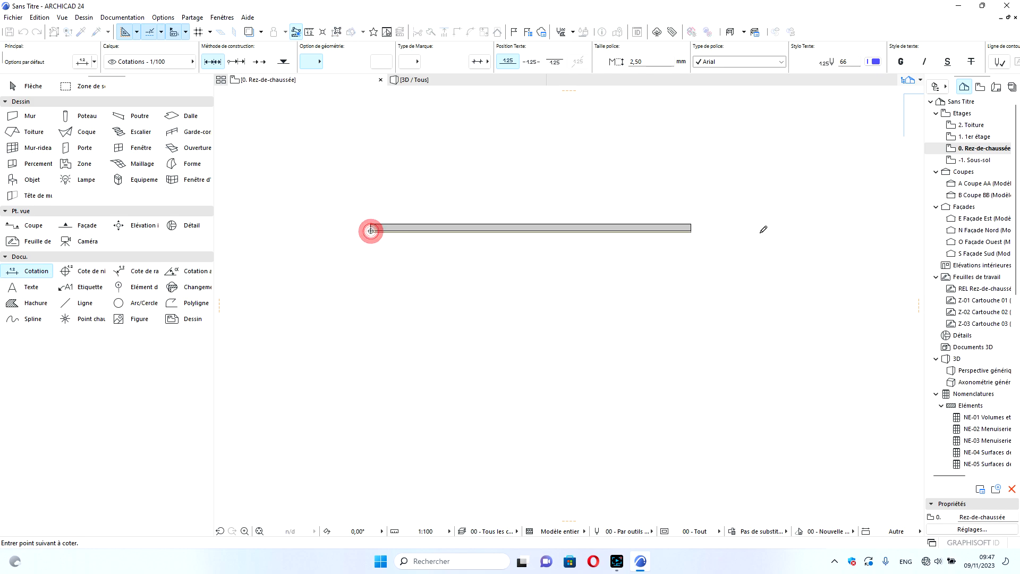
right_click(691, 231)
left_click(704, 216)
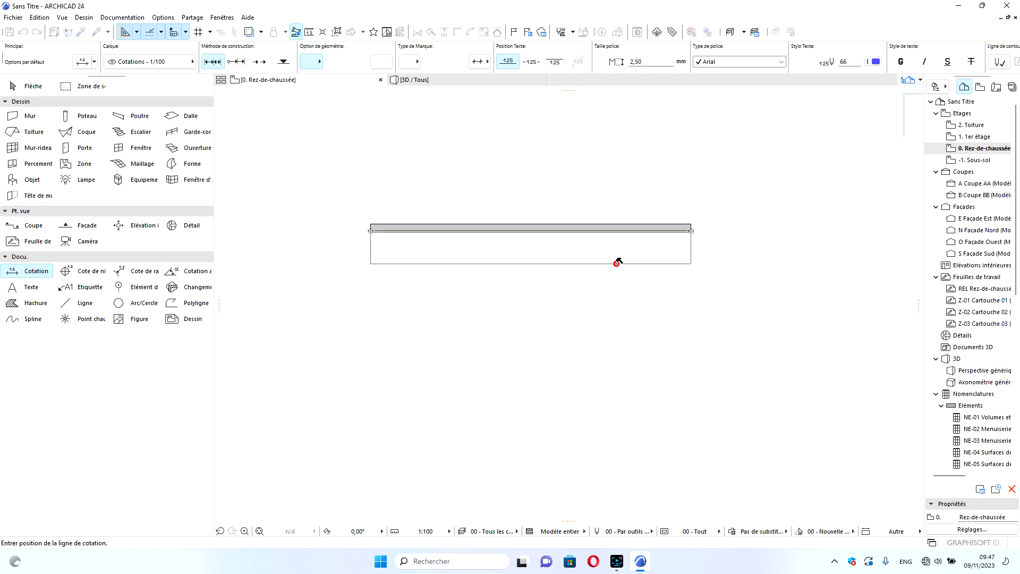
left_click(616, 262)
- Examine the wall's dimension text up close to check its decimals and superscript index
scroll(529, 255, "up", 4)
scroll(506, 258, "down", 2)
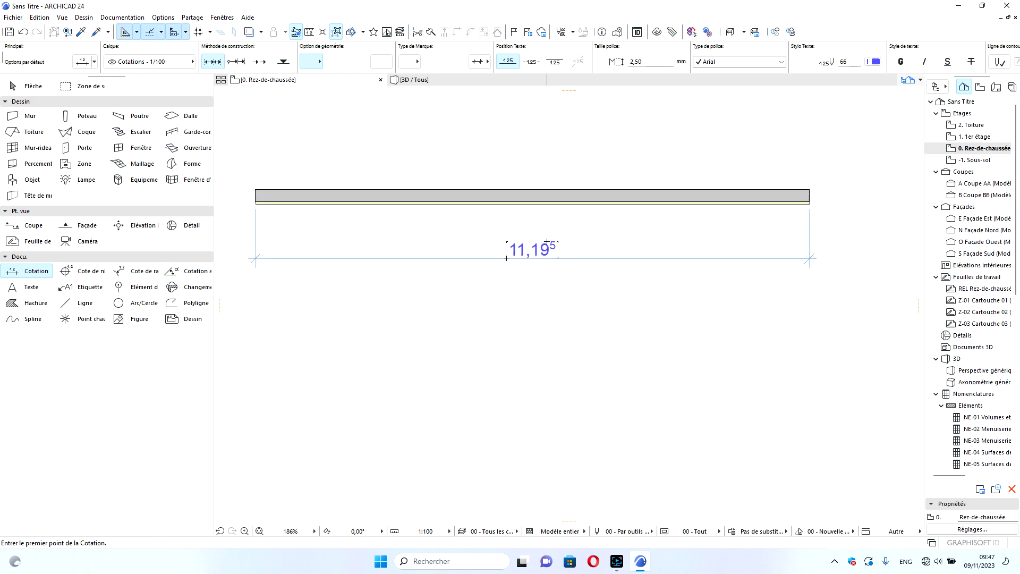
scroll(546, 245, "up", 4)
scroll(508, 266, "down", 4)
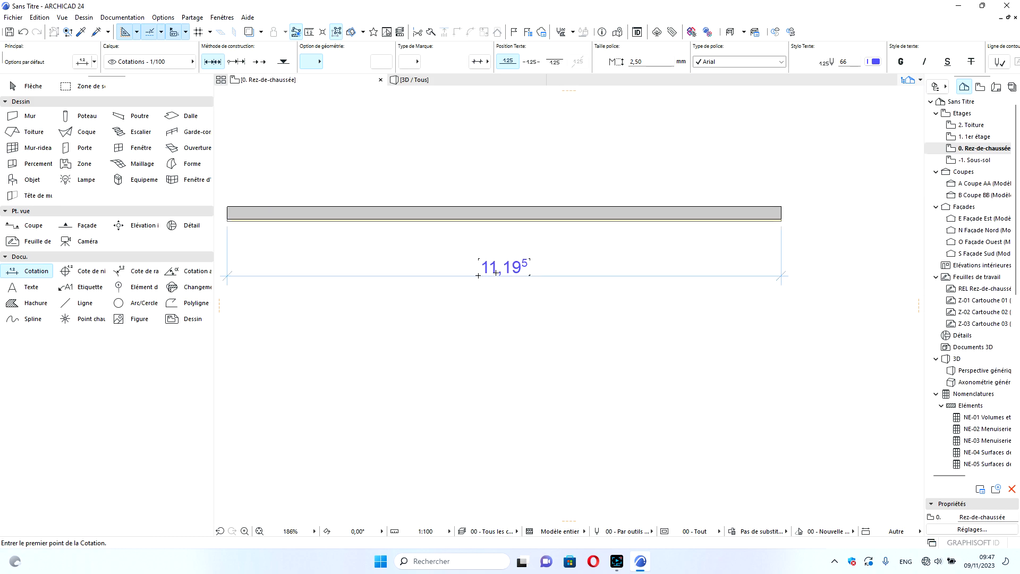
scroll(525, 244, "down", 1)
scroll(523, 239, "up", 5)
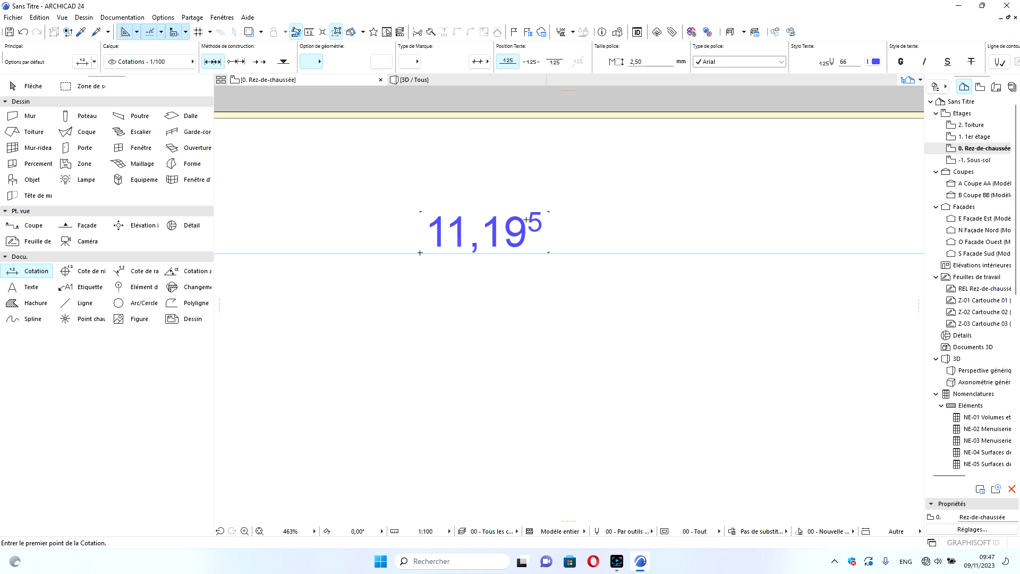
scroll(520, 227, "down", 4)
scroll(521, 231, "up", 4)
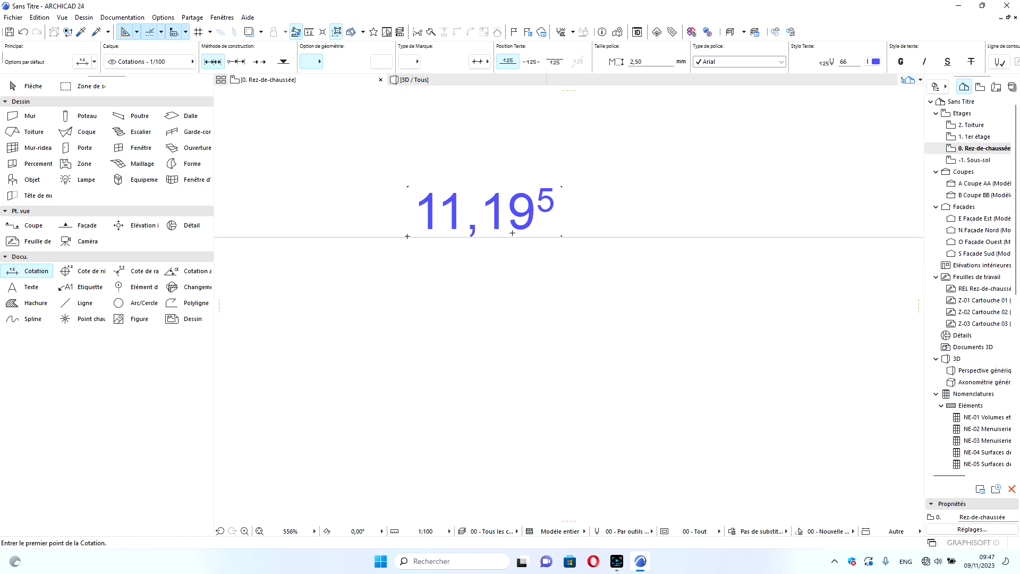
scroll(485, 248, "down", 3)
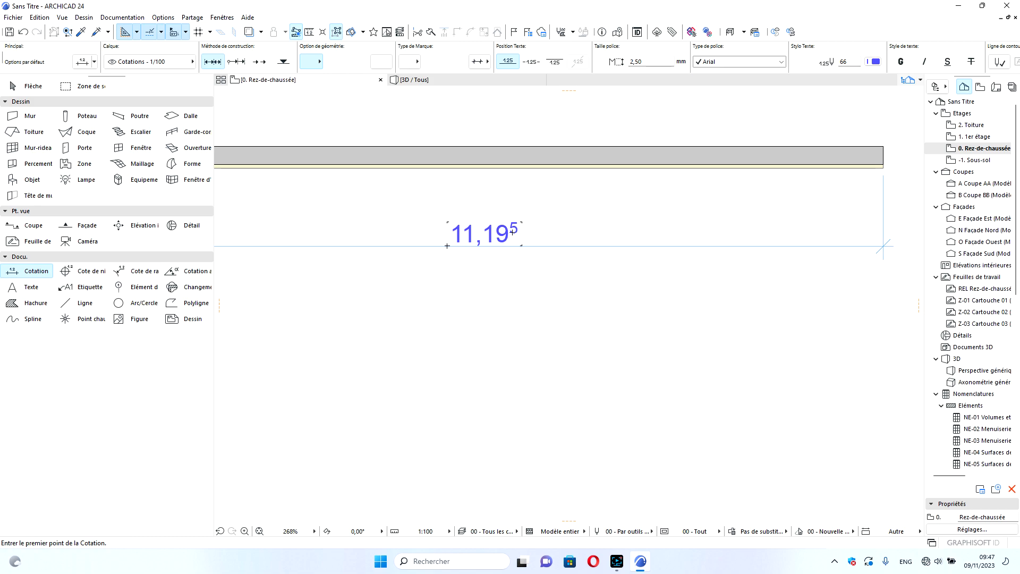
scroll(513, 230, "down", 2)
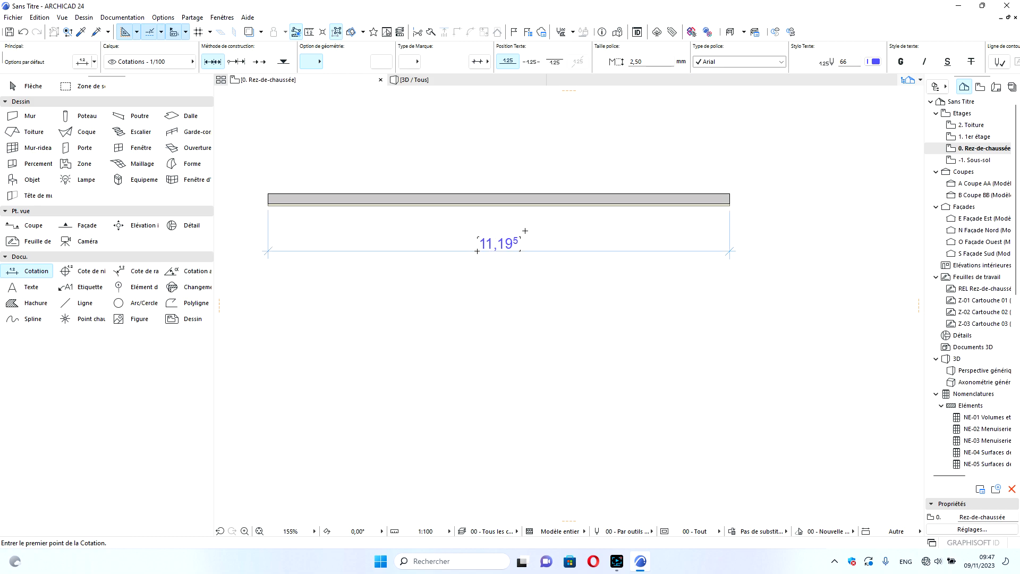
- Leave the dimension command and select the wall's dimension text
key("Escape")
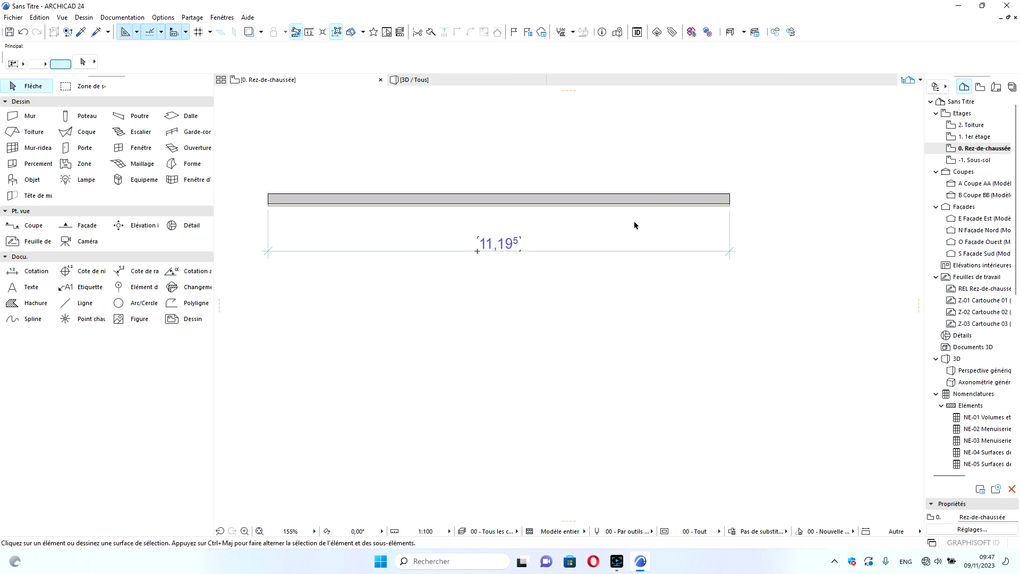
scroll(659, 258, "down", 2)
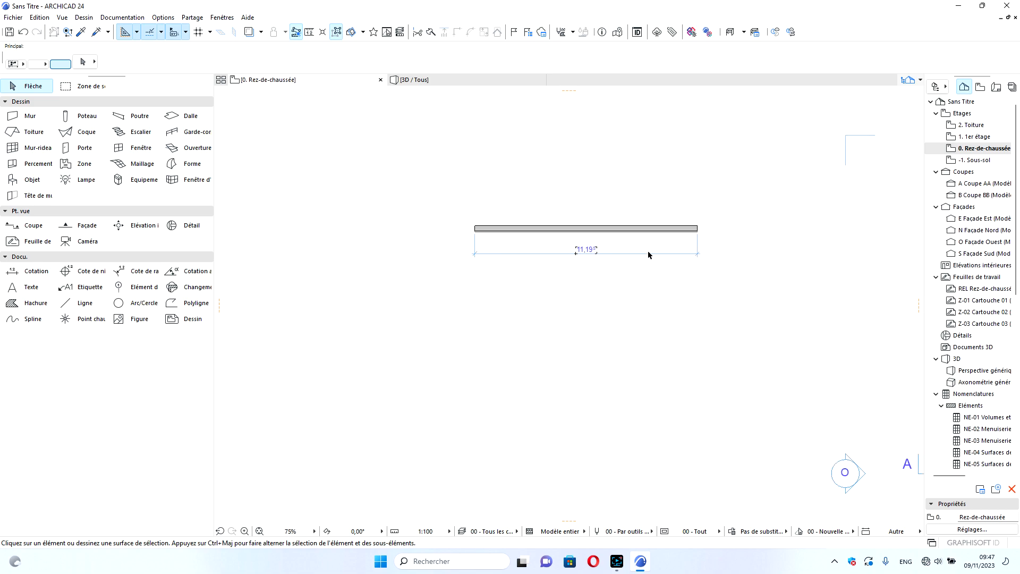
scroll(620, 259, "up", 1)
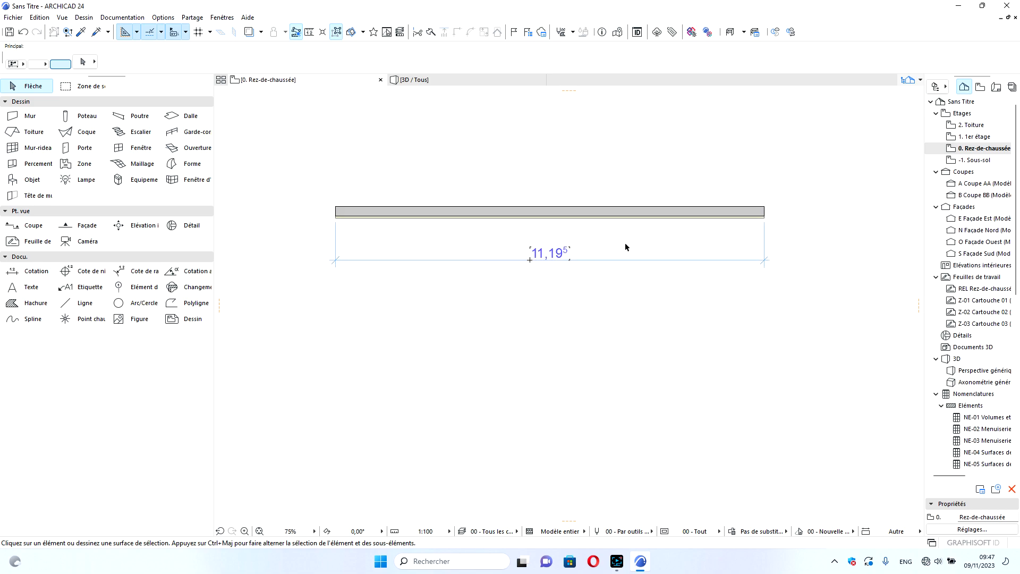
left_click(542, 258)
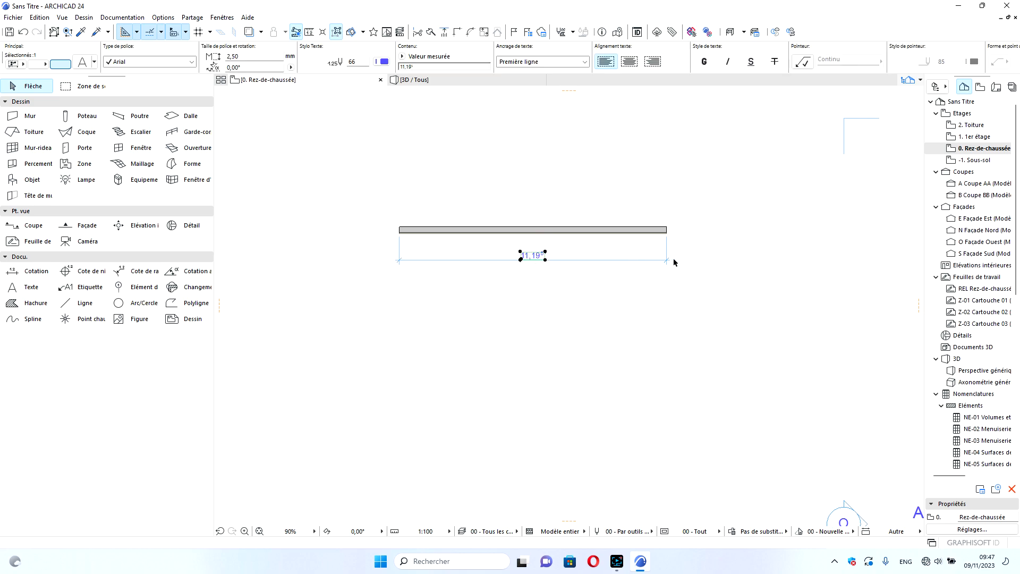
- Set the superscript index of the project's linear dimensions to 25 and check the wall's dimension text
left_click(164, 18)
mouse_move(213, 117)
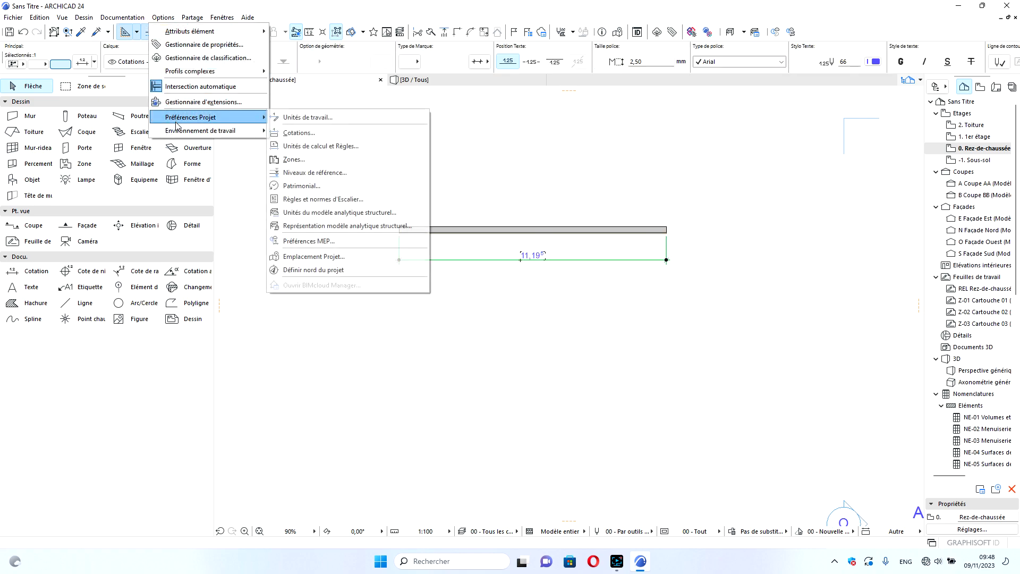
left_click(308, 132)
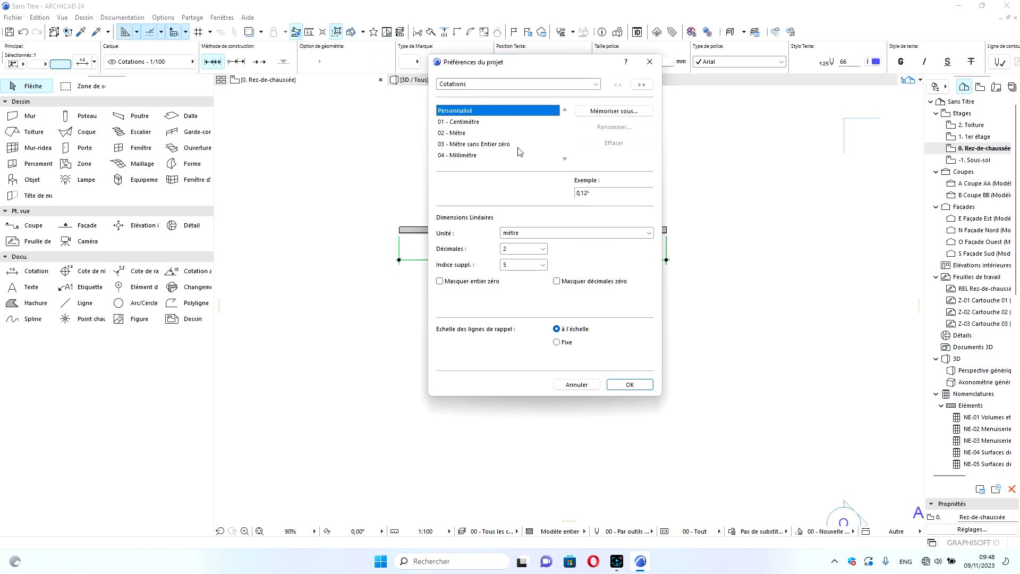
left_click_drag(553, 64, 652, 149)
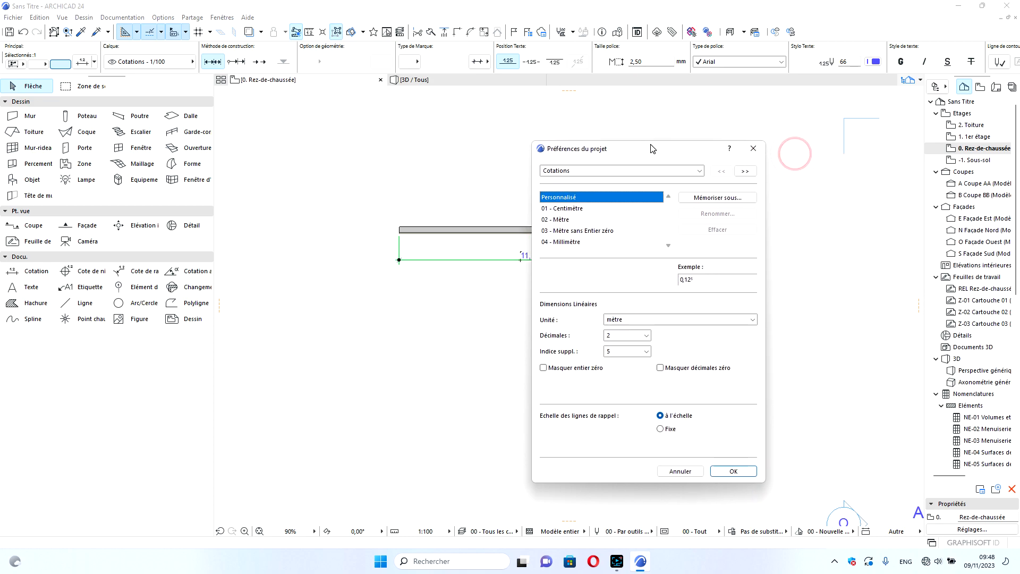
left_click(636, 352)
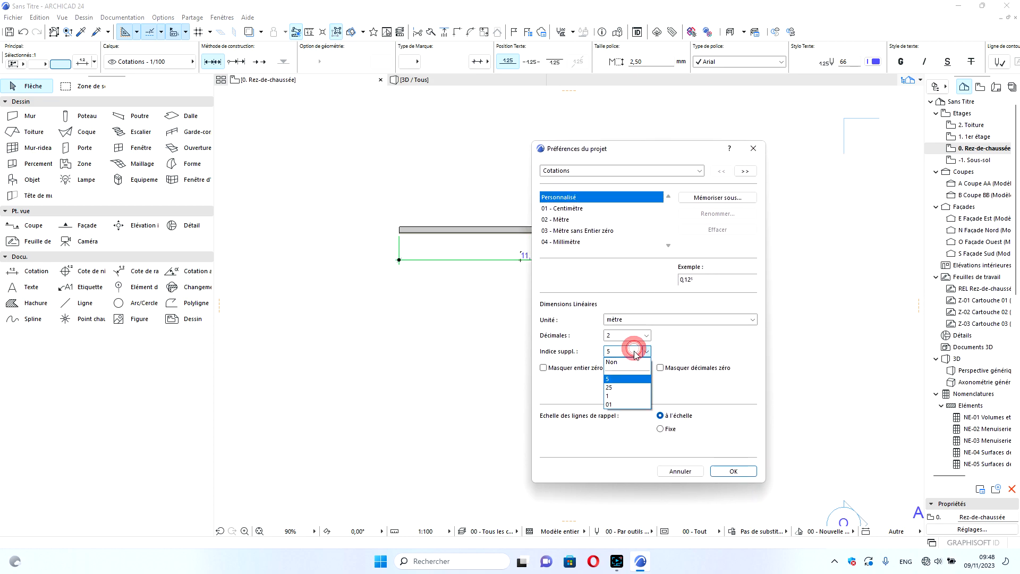
left_click(628, 385)
left_click_drag(671, 151, 747, 157)
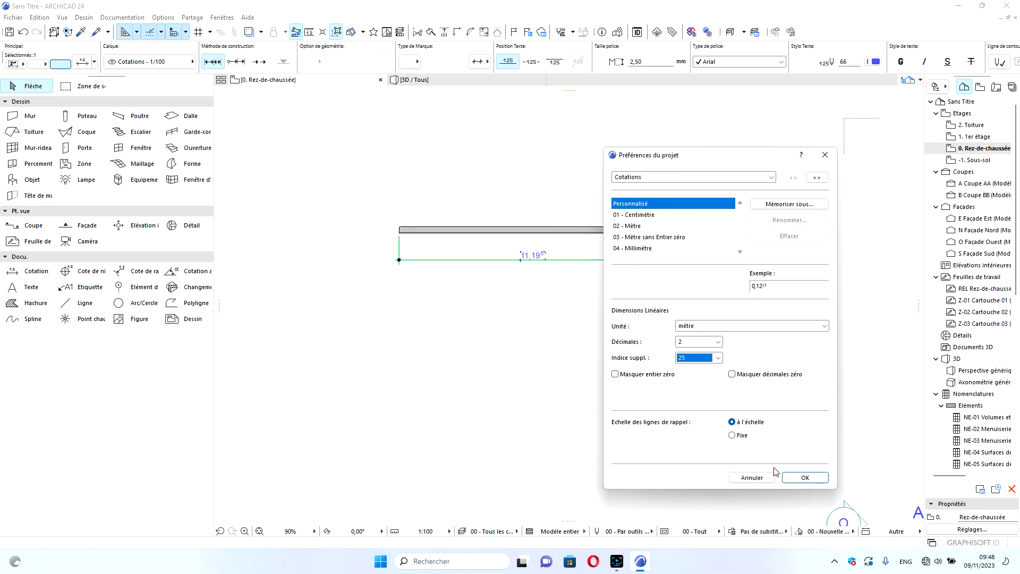
left_click(812, 482)
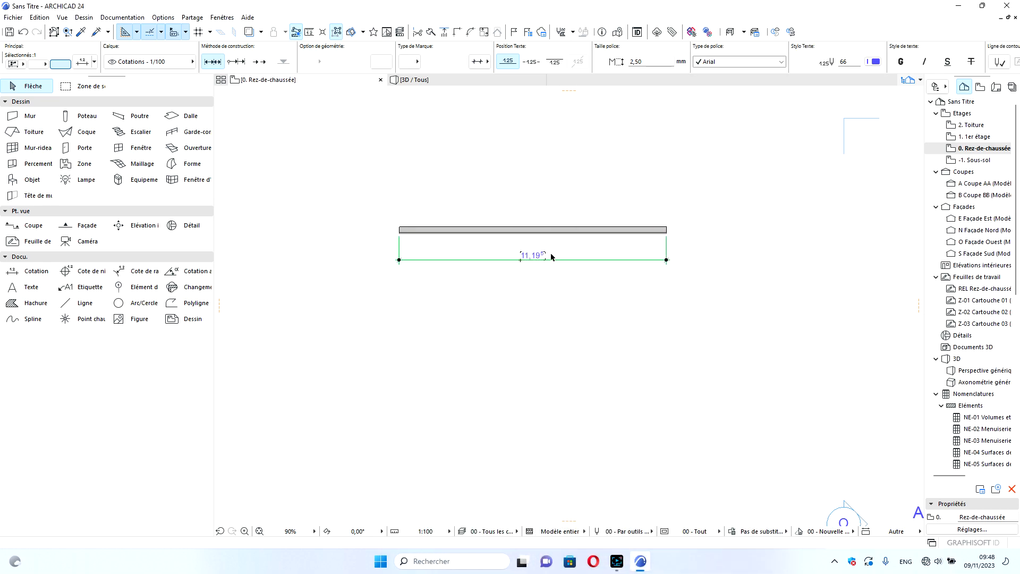
scroll(535, 259, "up", 5)
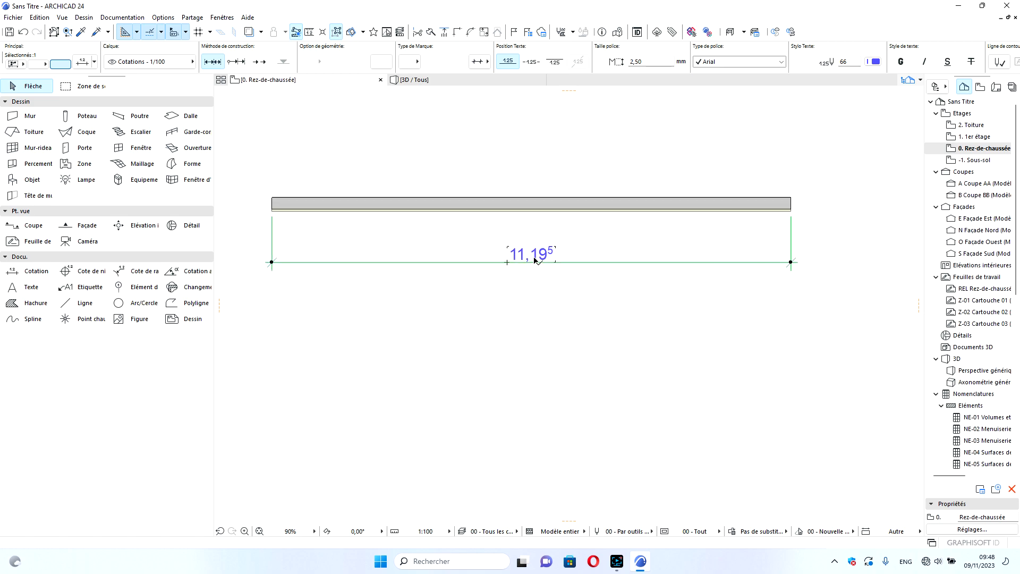
scroll(535, 259, "down", 3)
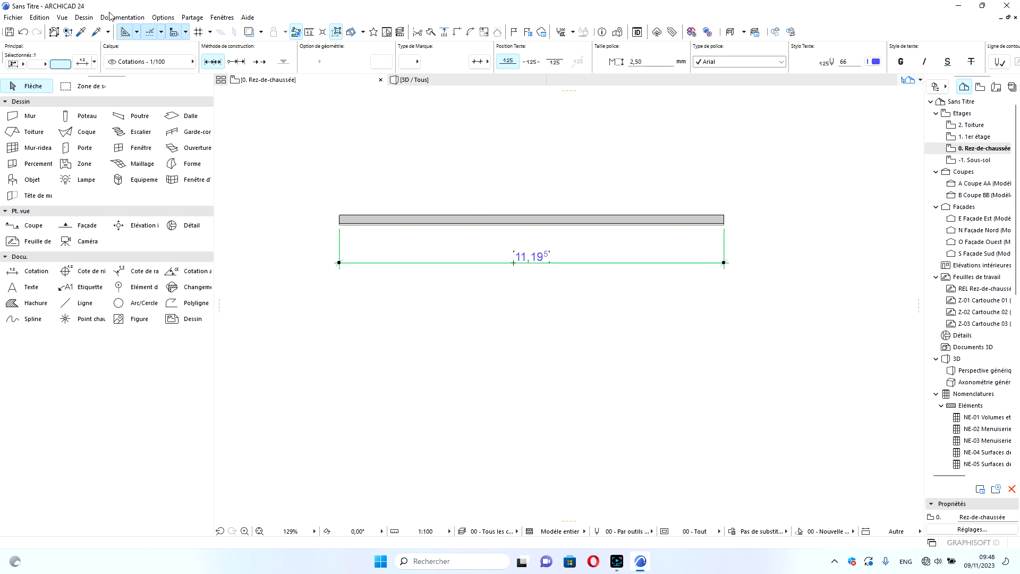
- Switch the project's dimension standard to 02 - Mètre with its superscript index set to Non, and check the wall's dimension
left_click(164, 18)
mouse_move(234, 116)
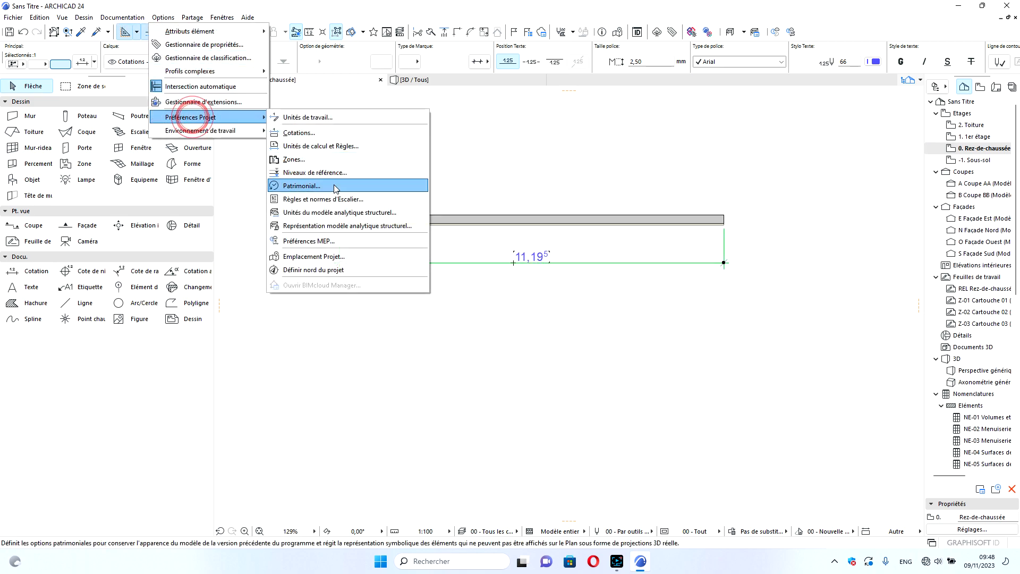
left_click(323, 133)
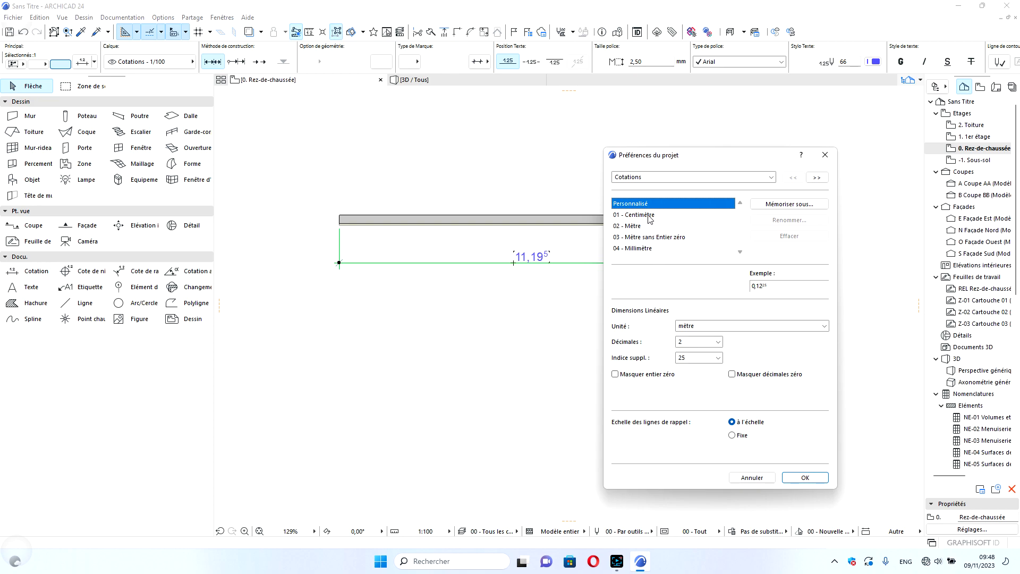
left_click(634, 226)
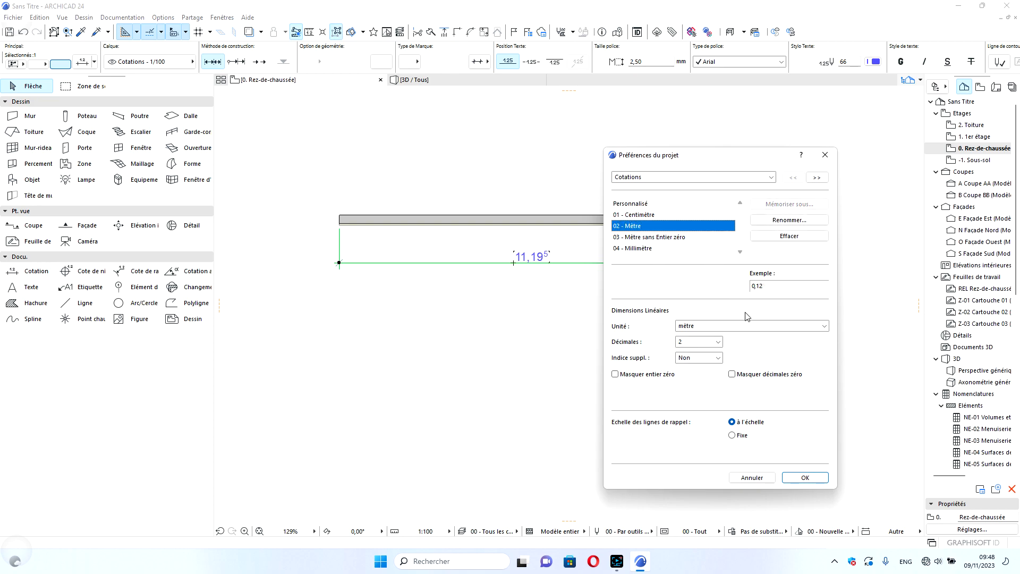
left_click(706, 358)
left_click(693, 387)
left_click(698, 361)
left_click(691, 369)
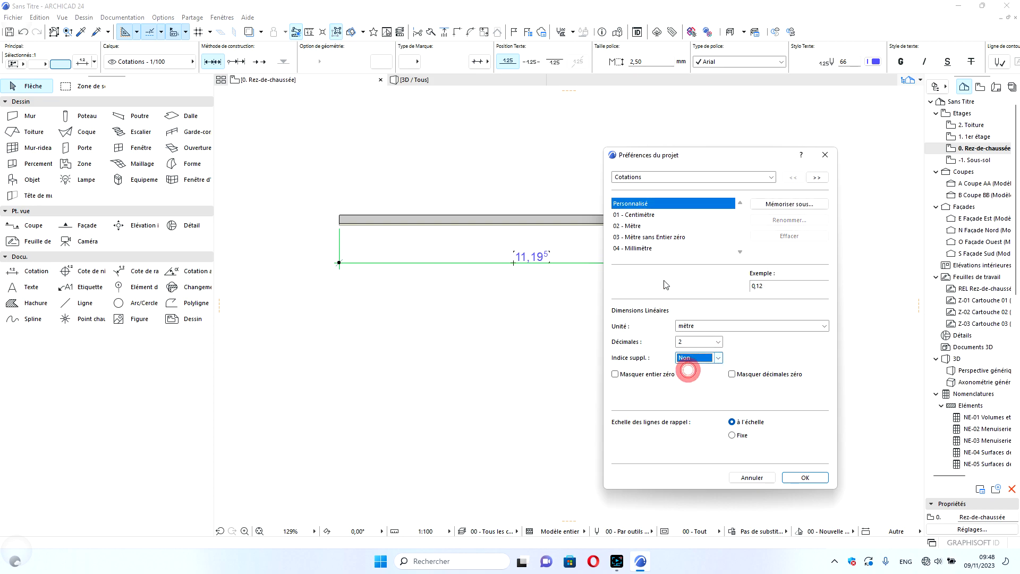
left_click(640, 227)
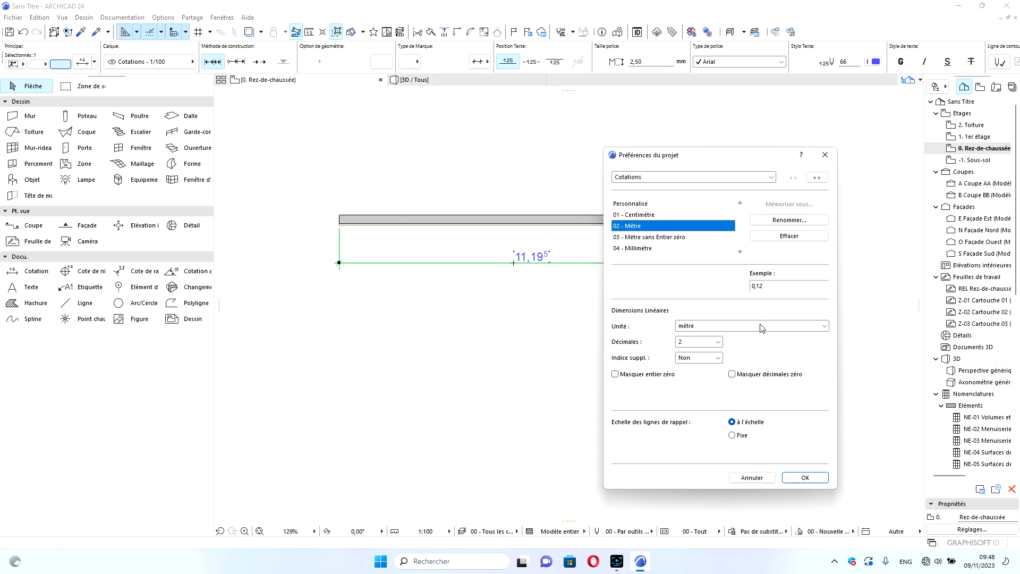
left_click(805, 478)
scroll(540, 258, "up", 3)
scroll(538, 256, "down", 3)
- Turn on Masquer décimales zéro in the project's dimension preferences and check the wall's dimension text
left_click(163, 17)
mouse_move(202, 117)
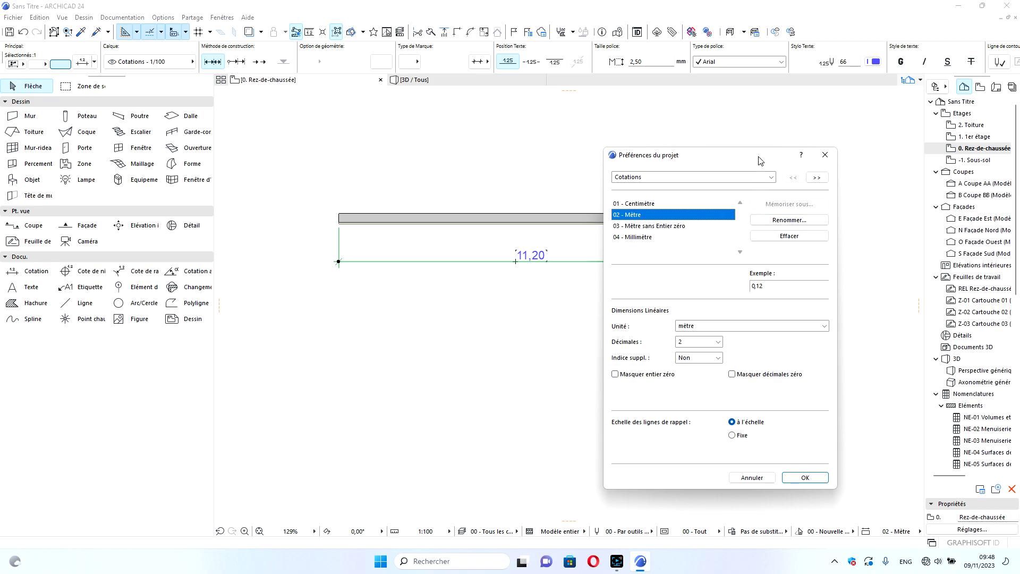
left_click_drag(758, 159, 598, 145)
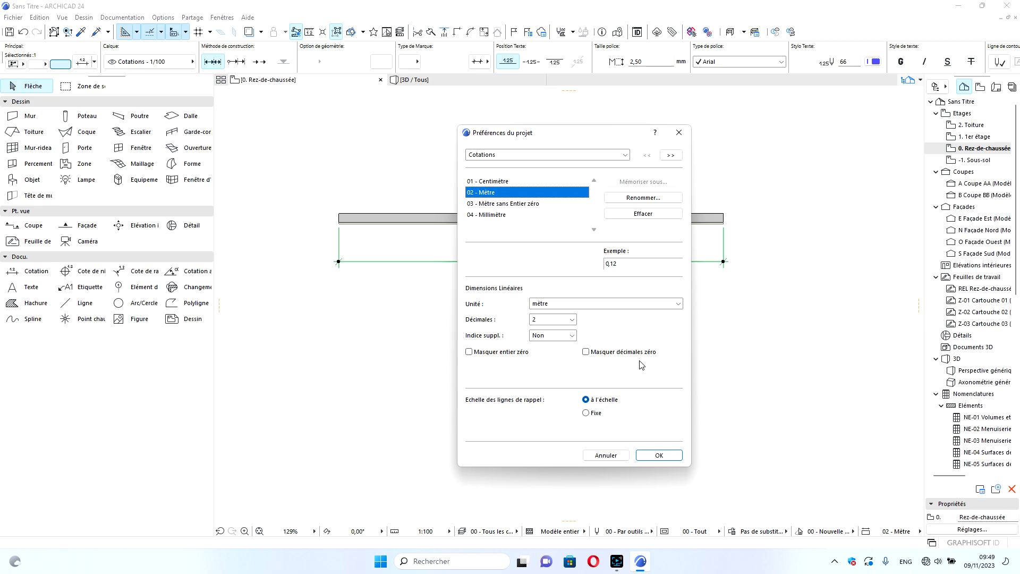
left_click_drag(603, 137, 784, 131)
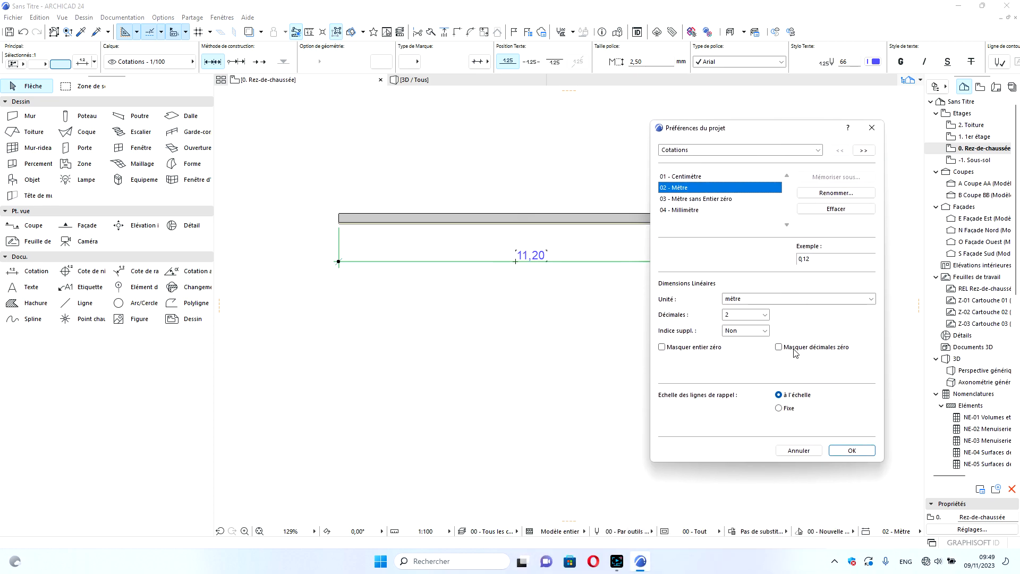
left_click(778, 394)
left_click(778, 347)
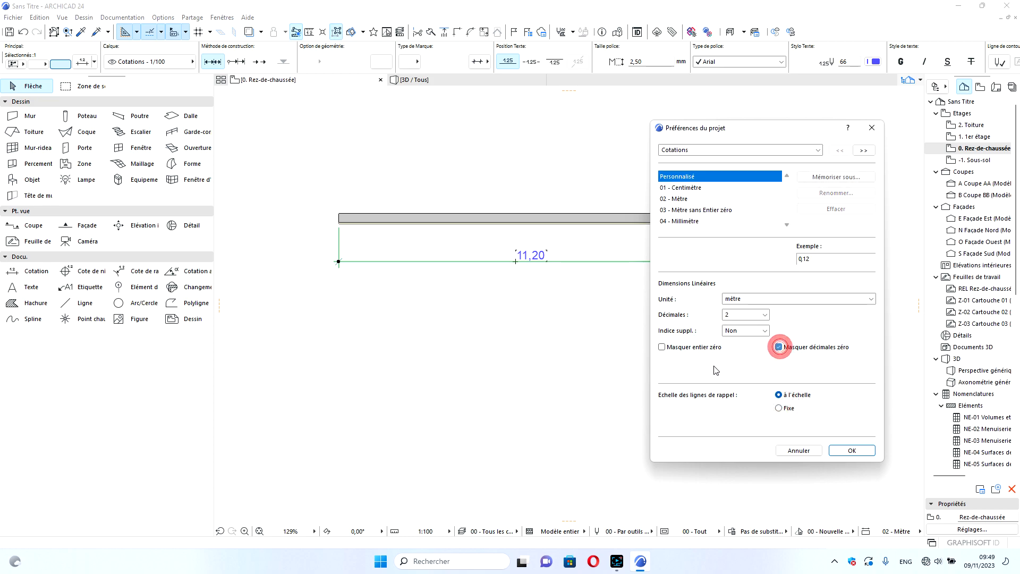
left_click_drag(765, 128, 713, 152)
left_click(797, 469)
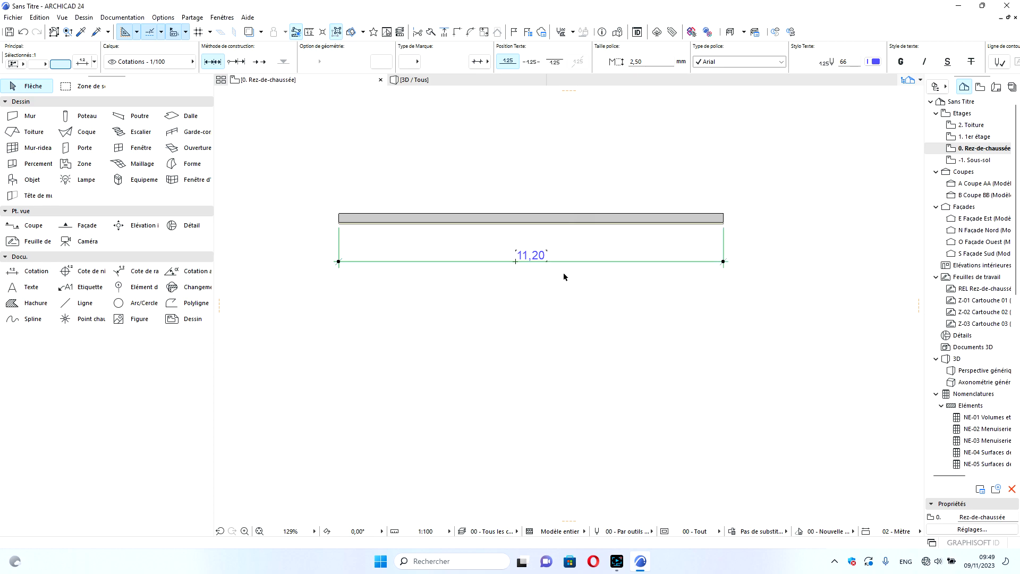
scroll(549, 261, "up", 5)
scroll(533, 262, "down", 4)
- Turn Masquer décimales zéro back off in the project's dimension preferences
left_click(157, 18)
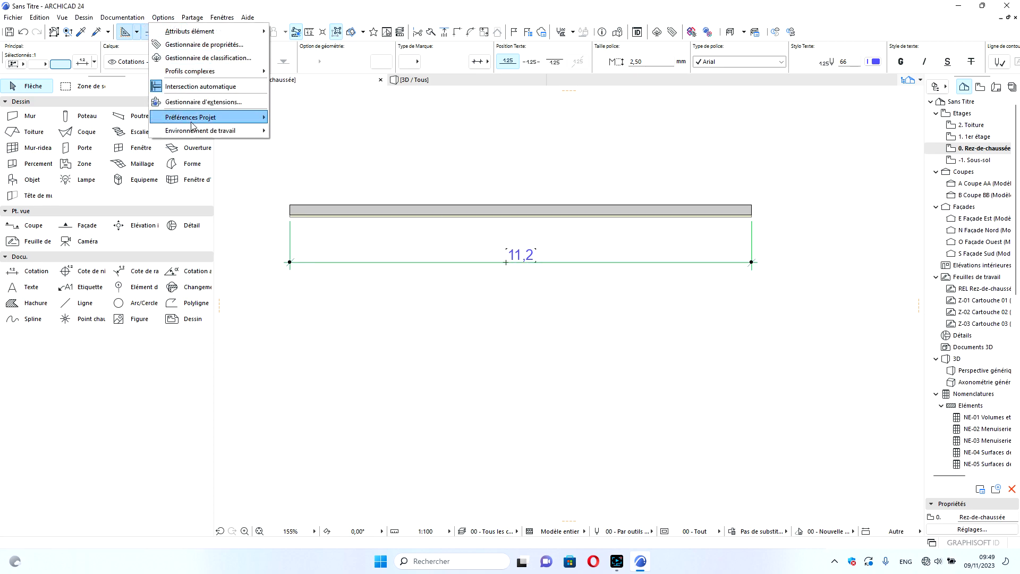
mouse_move(212, 117)
left_click(339, 132)
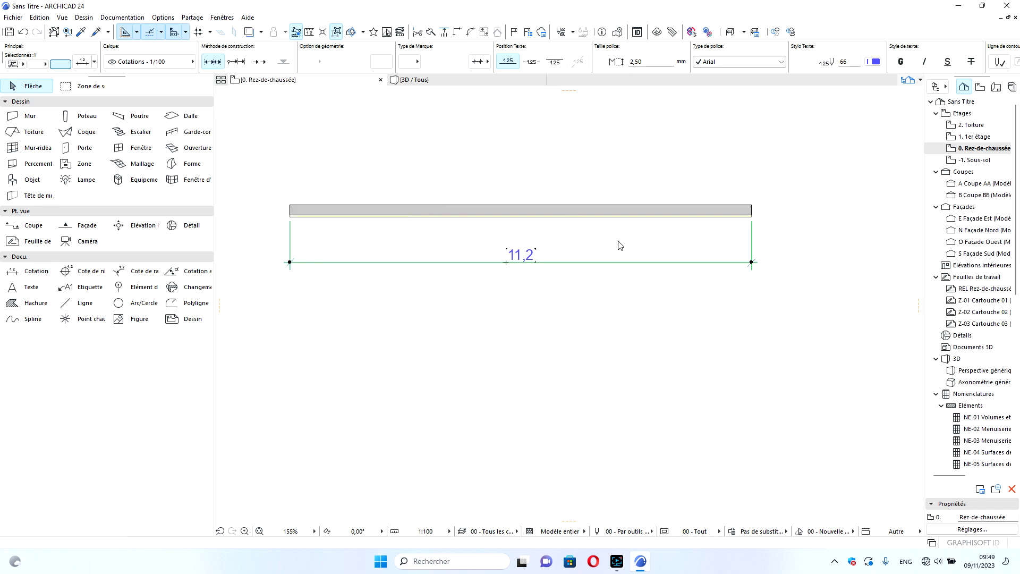
mouse_move(691, 151)
left_mouse_down()
mouse_move(656, 194)
mouse_move(687, 200)
mouse_move(684, 155)
mouse_move(695, 160)
left_mouse_up()
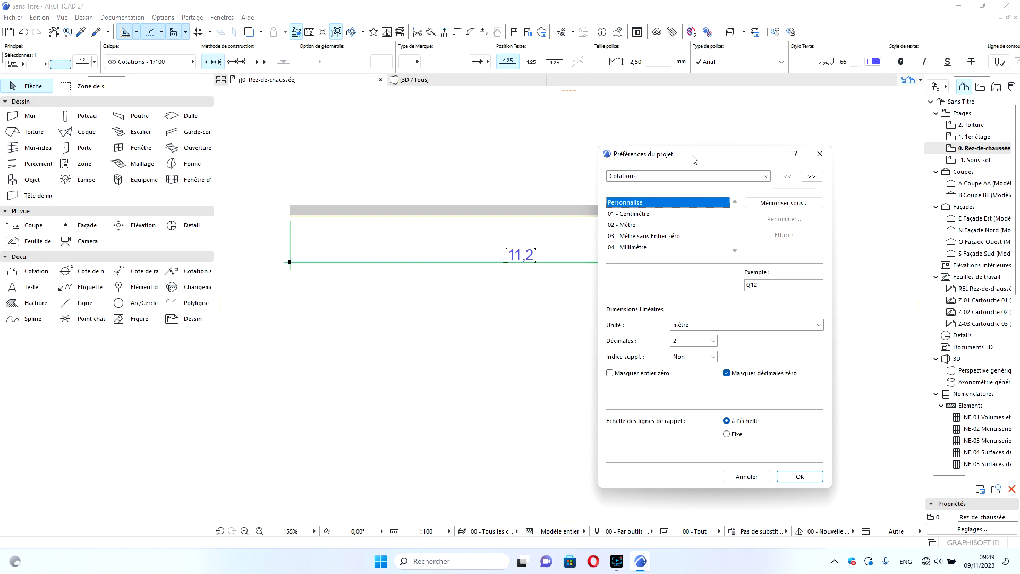
mouse_move(718, 159)
left_mouse_down()
mouse_move(676, 161)
mouse_move(672, 226)
mouse_move(722, 152)
left_mouse_up()
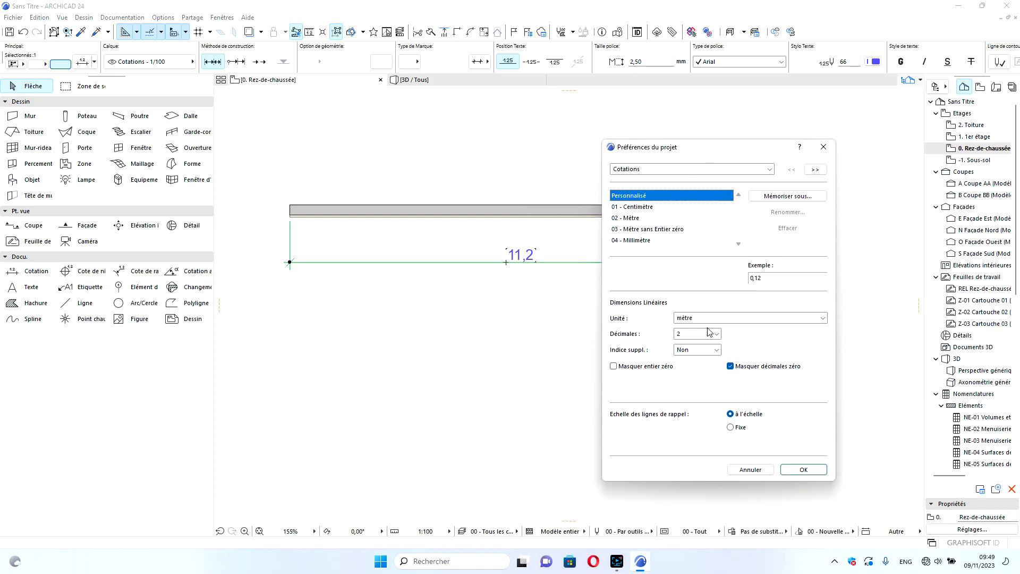
left_click(730, 366)
left_click(796, 468)
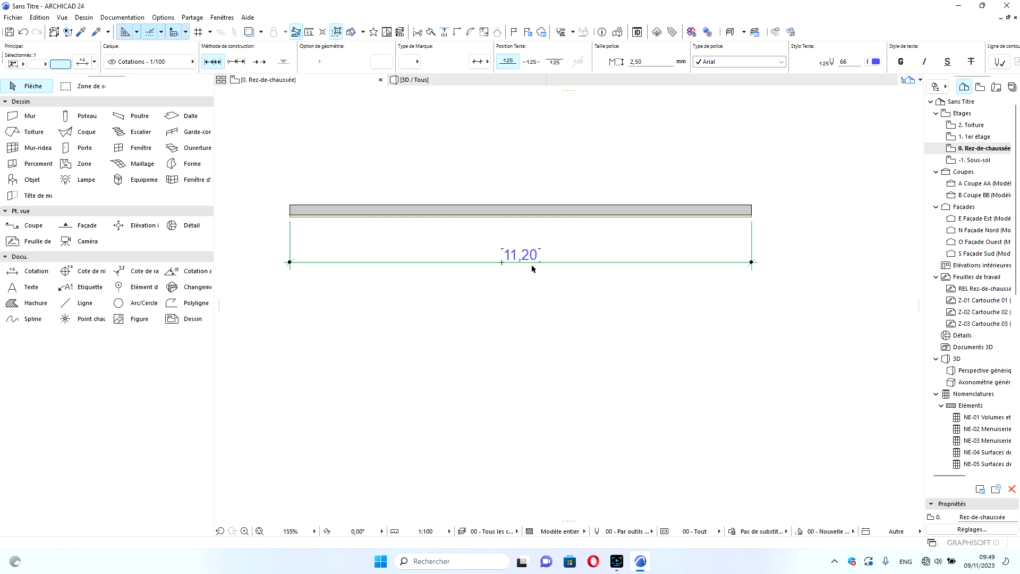
- Deselect the wall's dimension and review the project's calculation units and rules for length, area, volume and angle
left_click(164, 17)
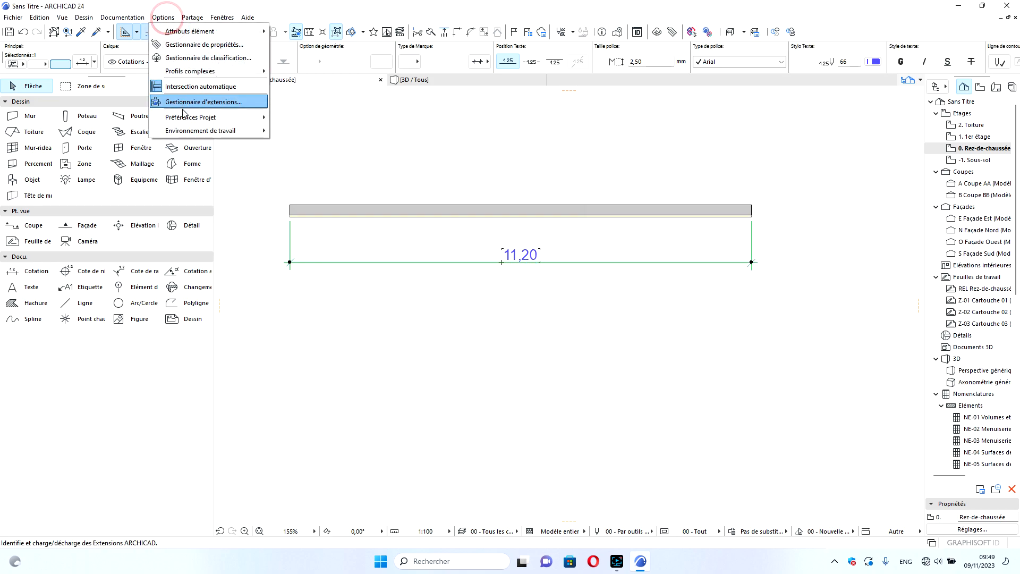
mouse_move(223, 116)
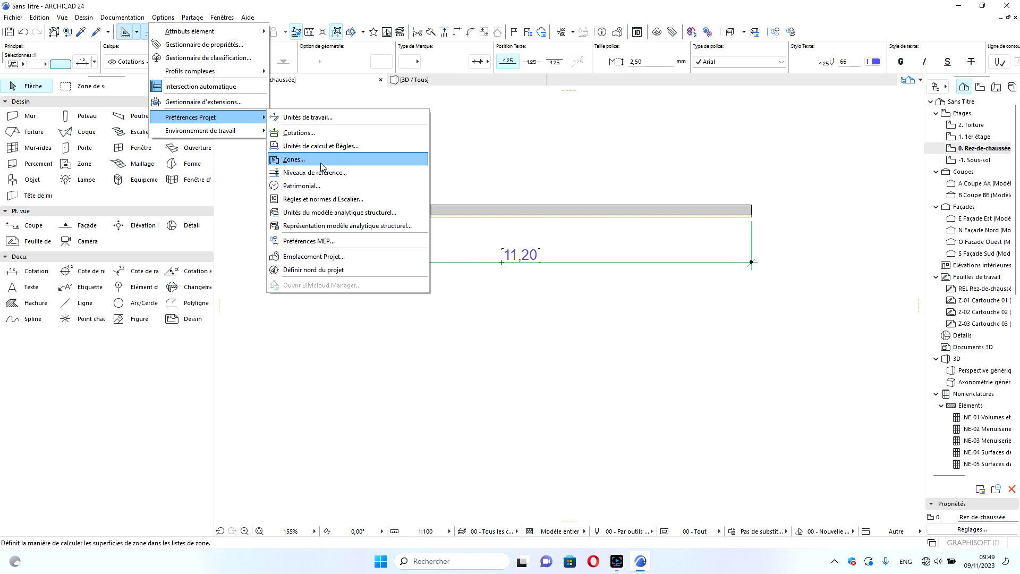
left_click(541, 331)
left_click(540, 332)
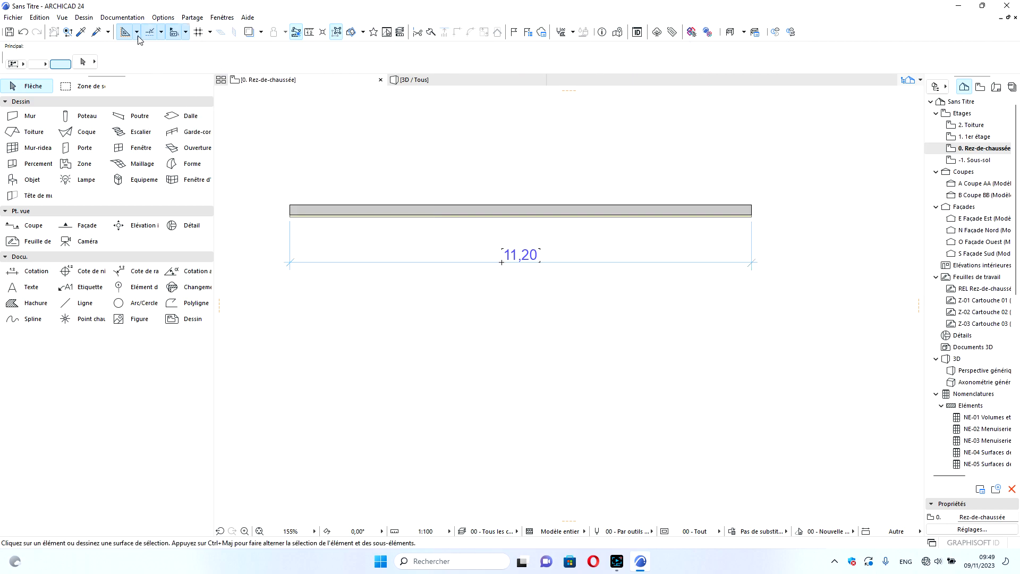
left_click(169, 18)
mouse_move(250, 117)
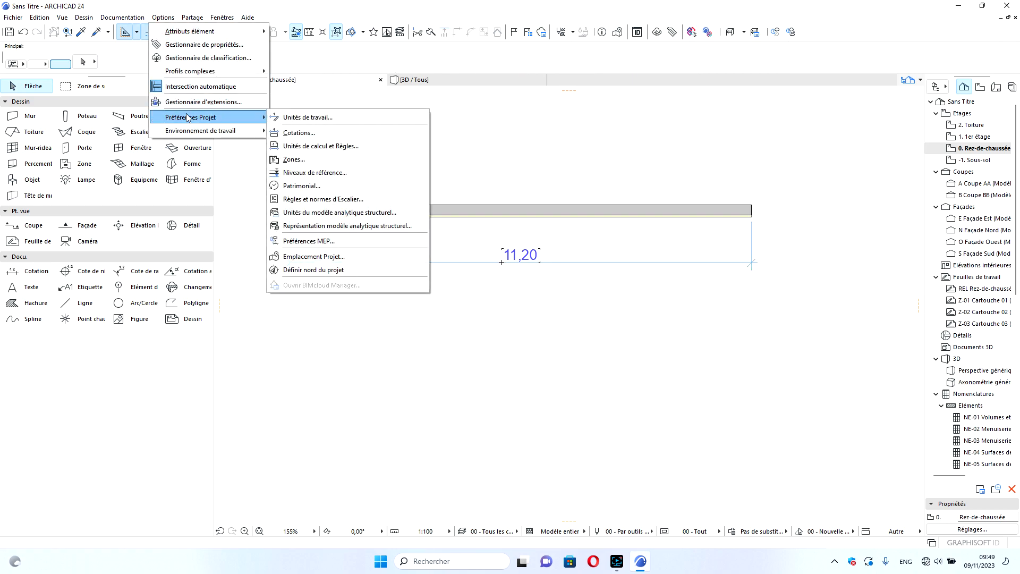
left_click(299, 149)
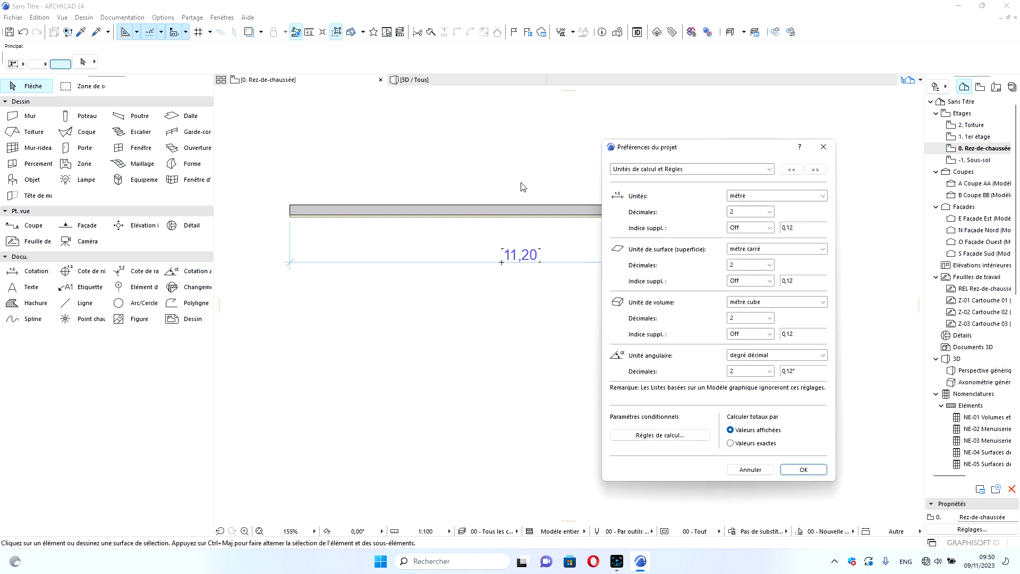
left_click_drag(718, 149, 648, 114)
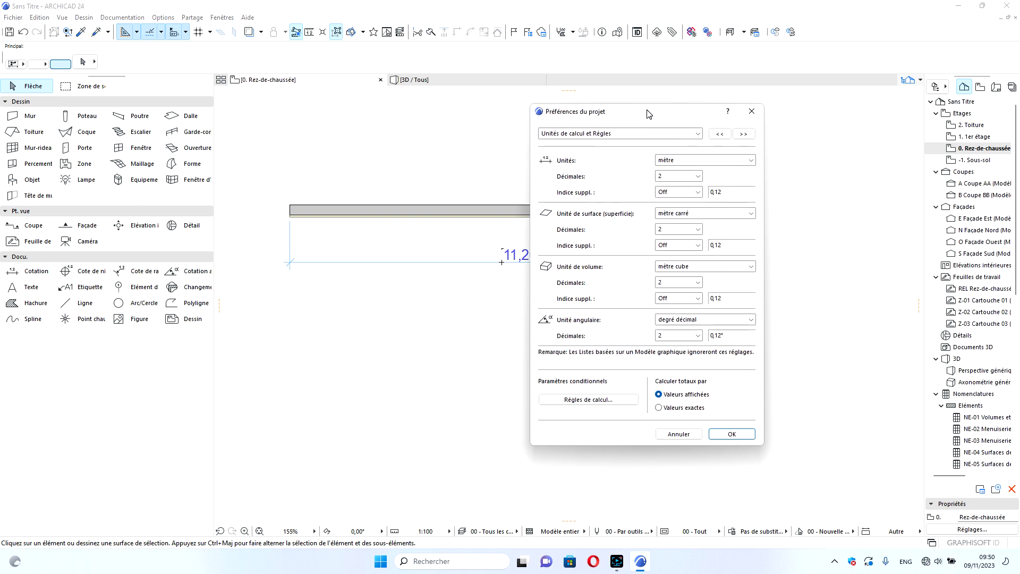
left_click_drag(648, 114, 649, 121)
left_click(732, 440)
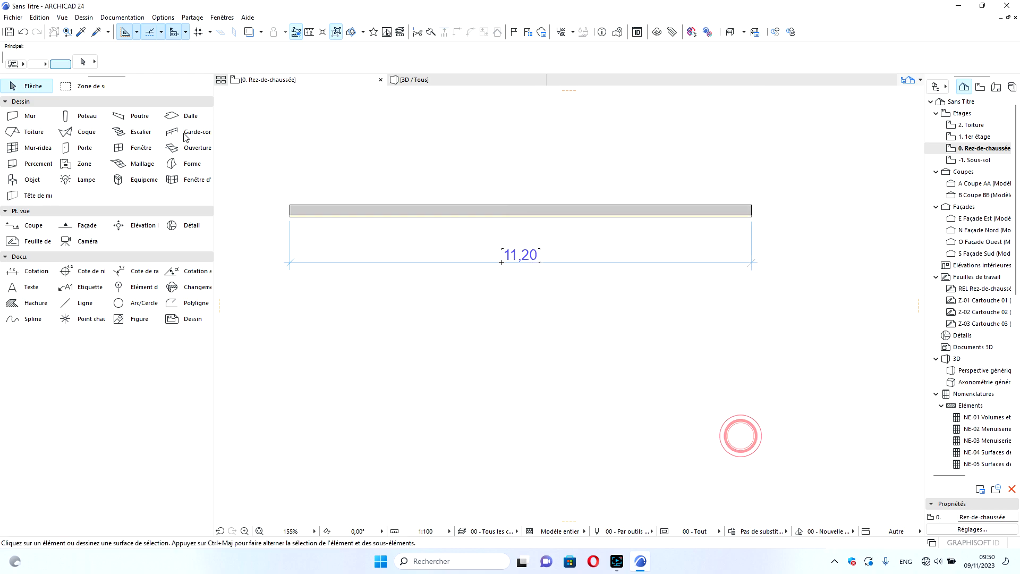
- Review the project's Zones preferences for recess additions, wall and column subtraction, and area reduction under low ceilings
left_click(163, 17)
mouse_move(190, 116)
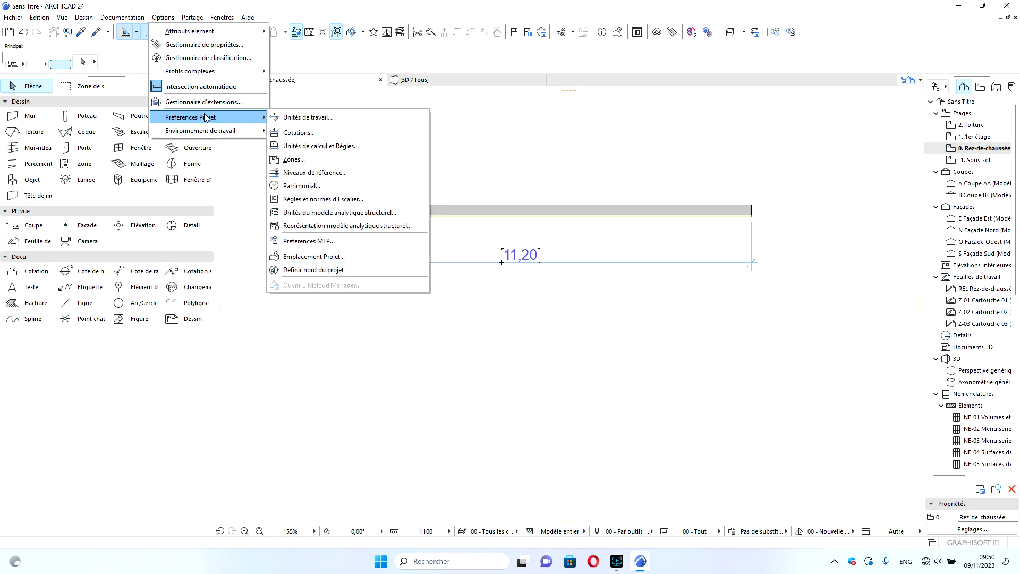
left_click(305, 155)
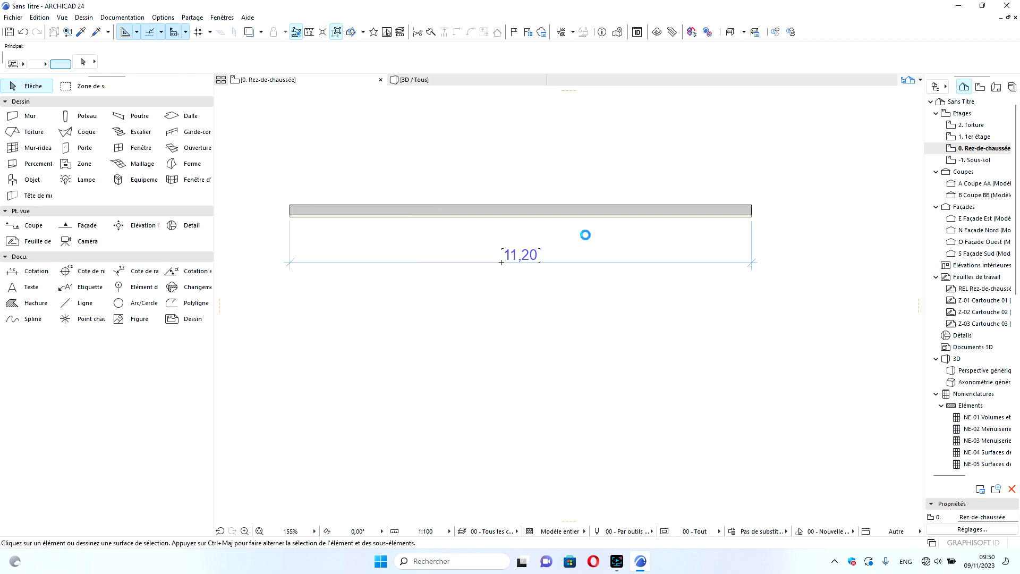
left_click_drag(636, 122, 461, 150)
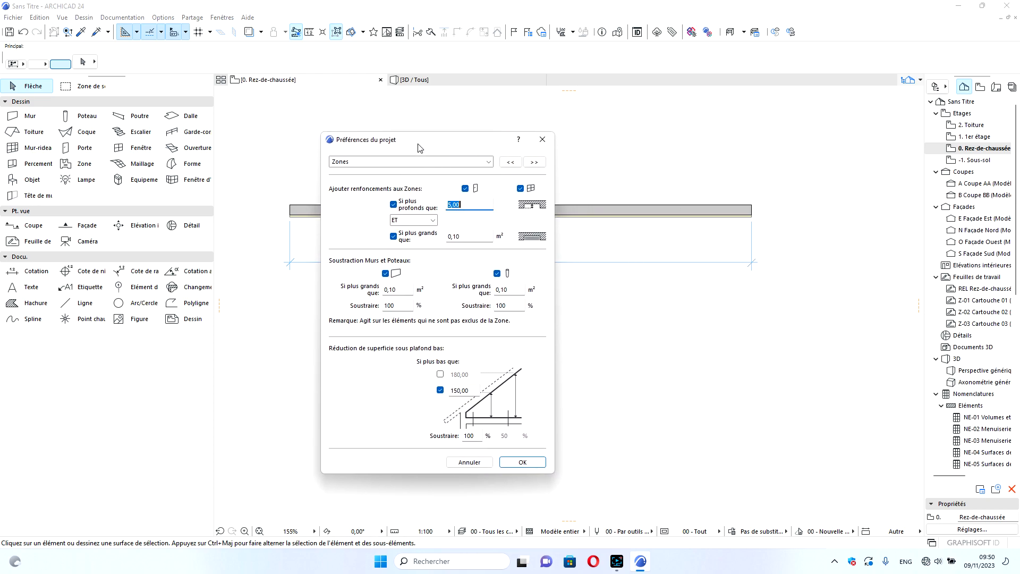
left_click_drag(416, 144, 18, 33)
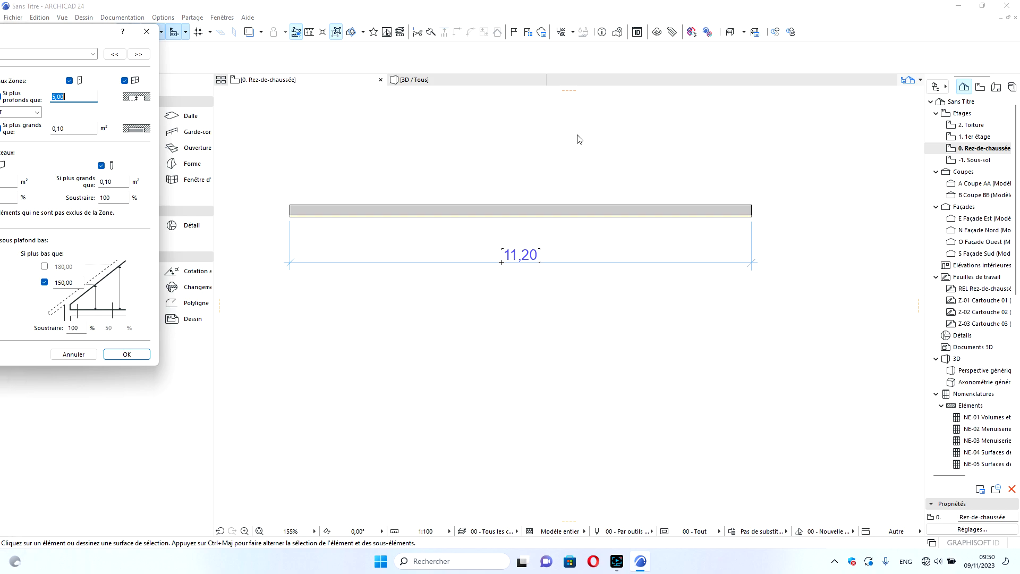
left_click(790, 177)
left_click(669, 269)
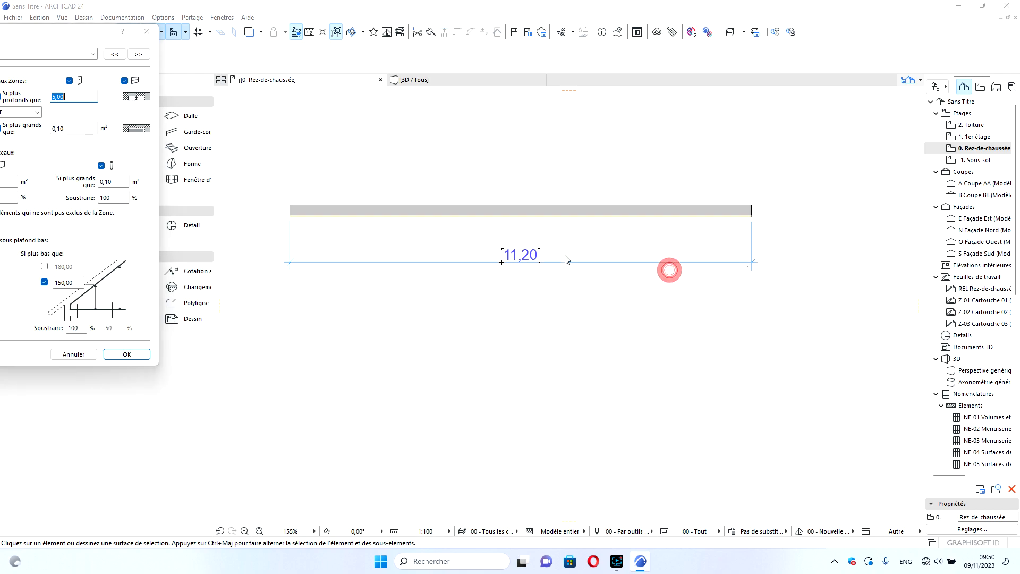
left_click(146, 32)
- Review the project's reference levels and their altitudes in the Niveaux de Références preferences
left_click(163, 17)
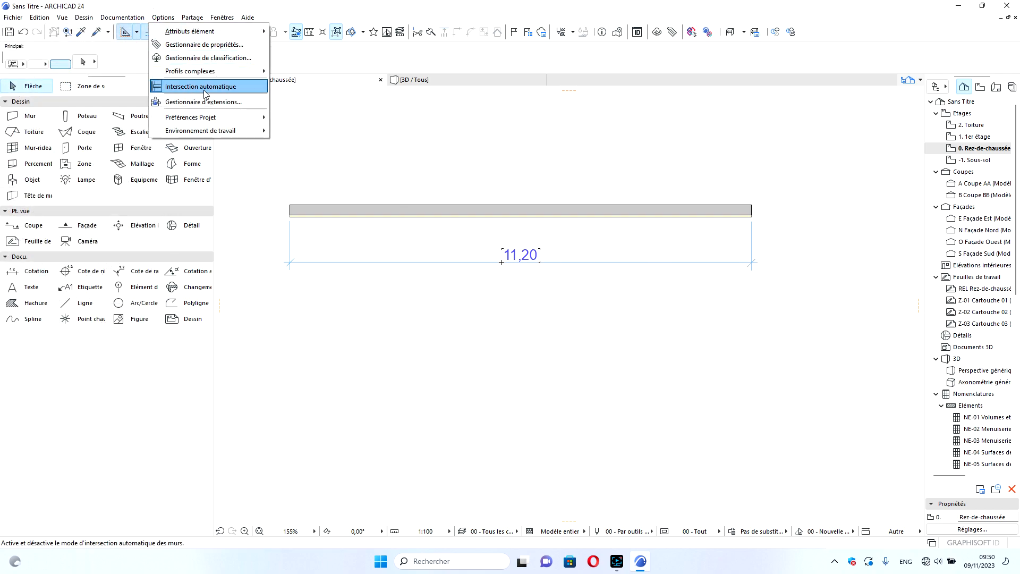
mouse_move(212, 119)
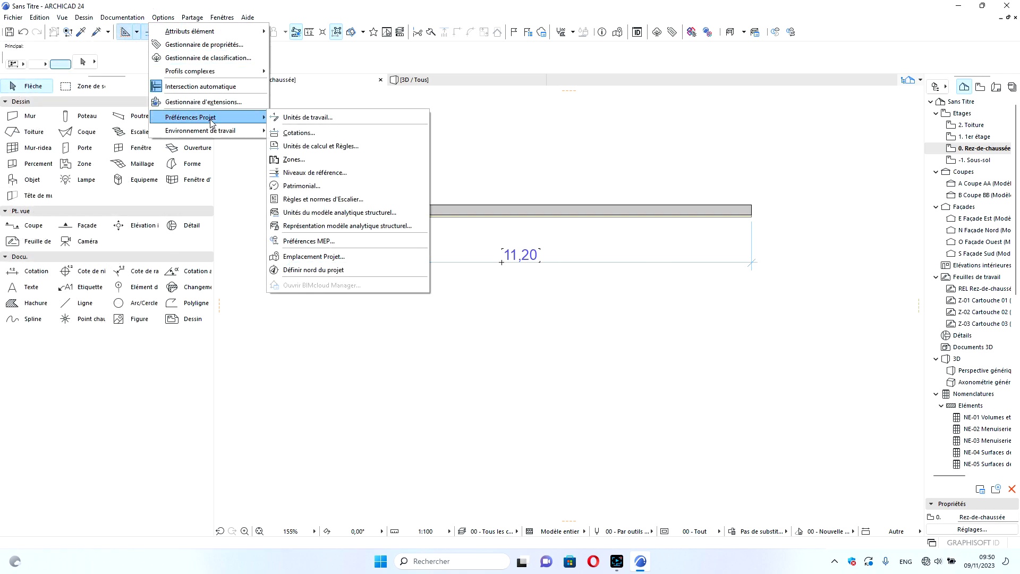
left_click(348, 172)
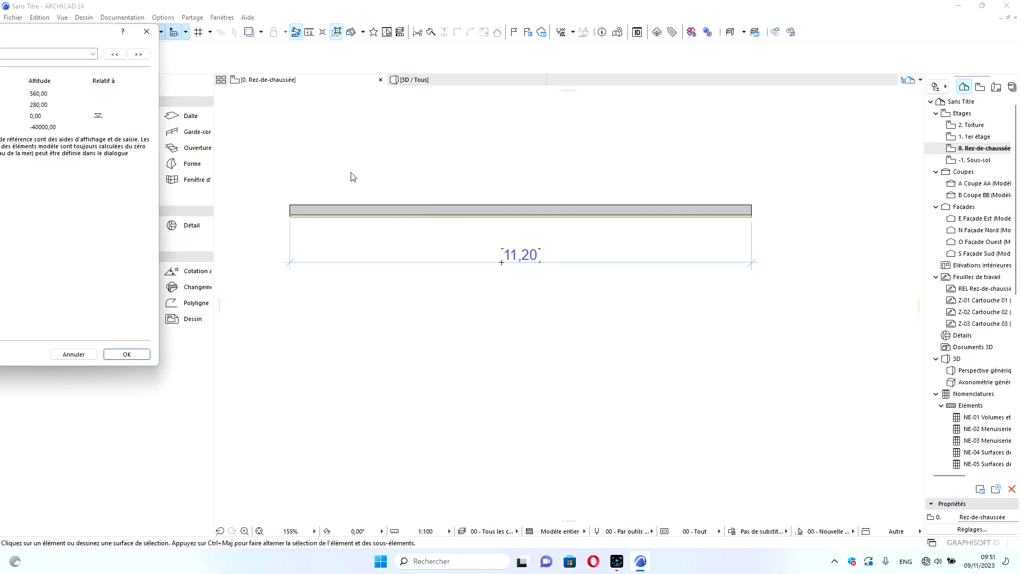
left_click_drag(94, 34, 631, 57)
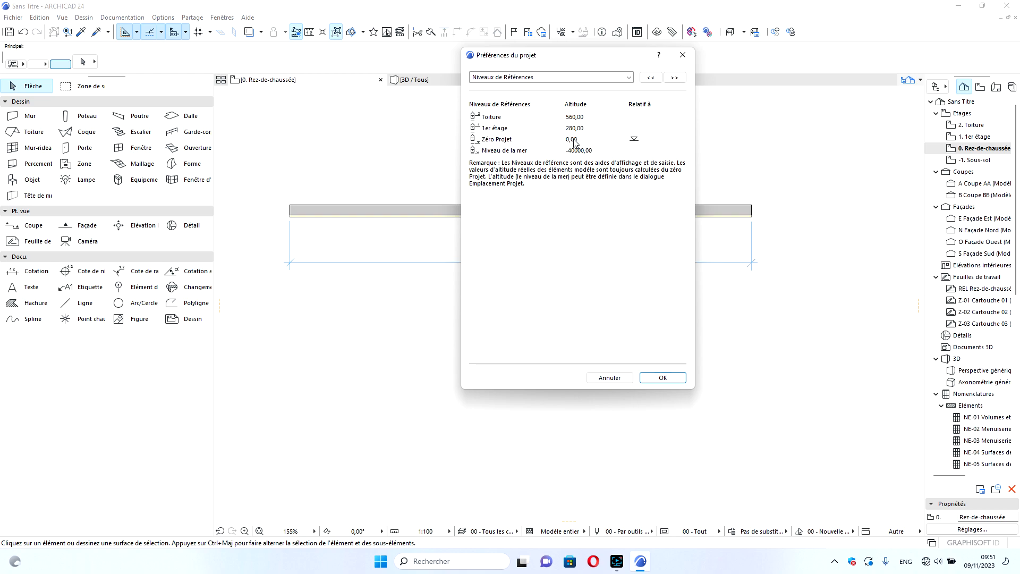
left_click_drag(599, 60, 565, 60)
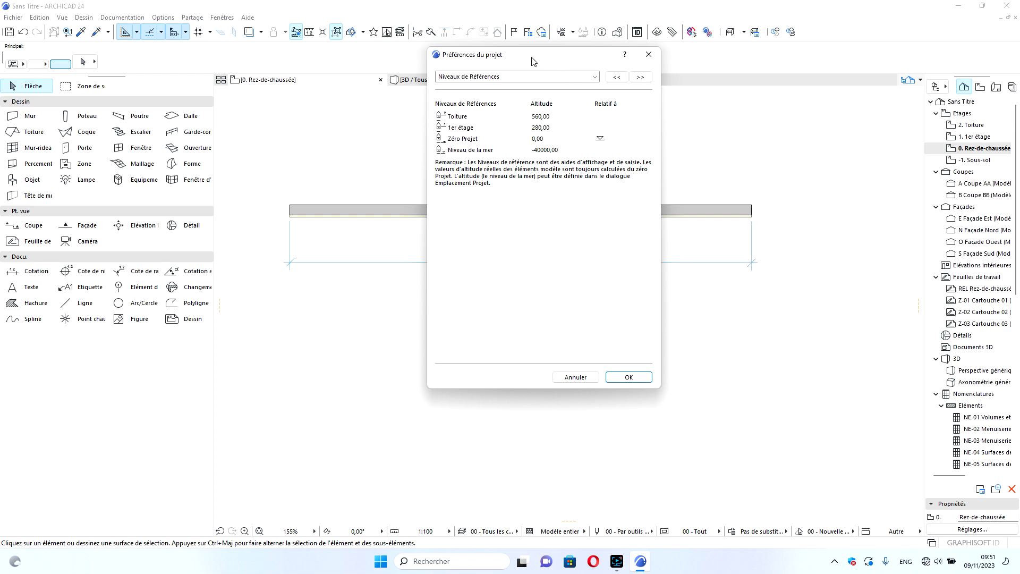
left_click_drag(510, 56, 566, 57)
left_click(699, 377)
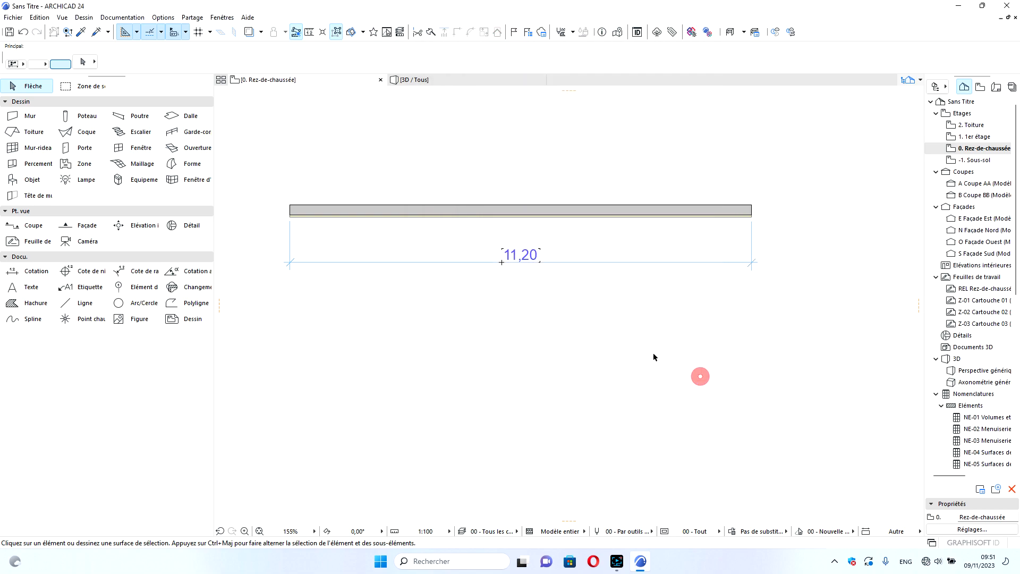
- Review the project's Patrimonial preferences for line types shown across stories and the legacy options
left_click(163, 17)
mouse_move(213, 117)
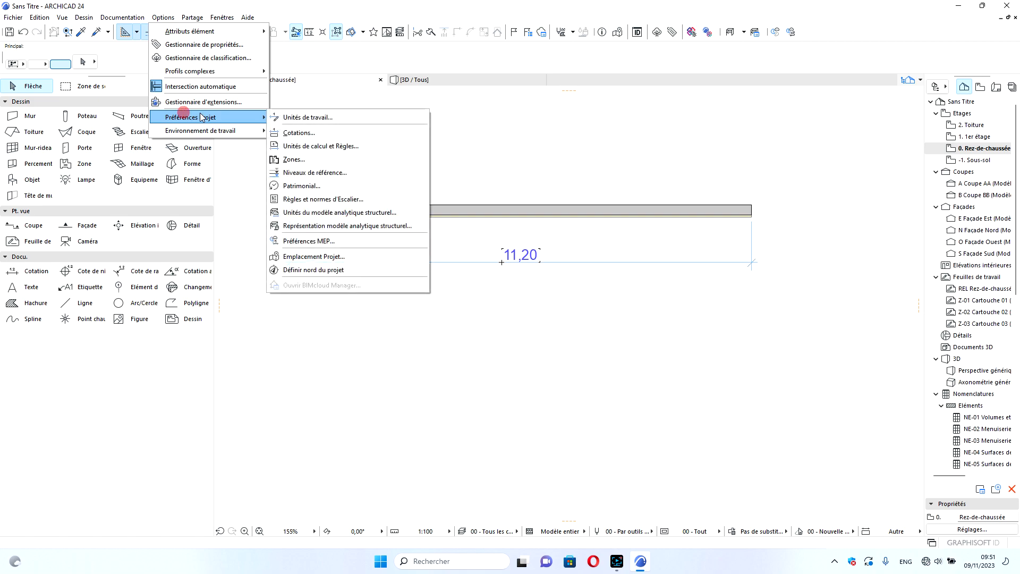
left_click(332, 198)
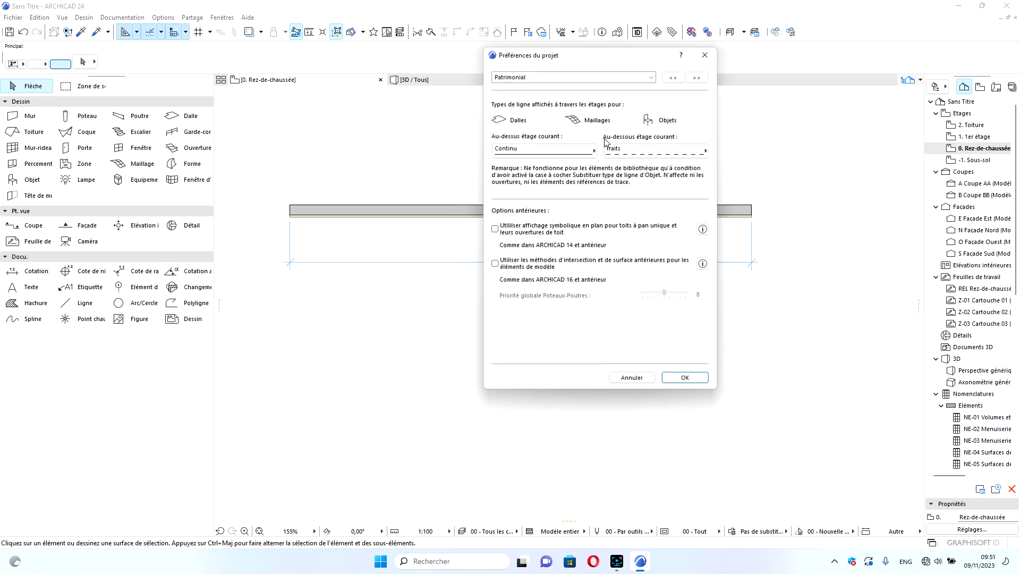
left_click_drag(623, 60, 591, 84)
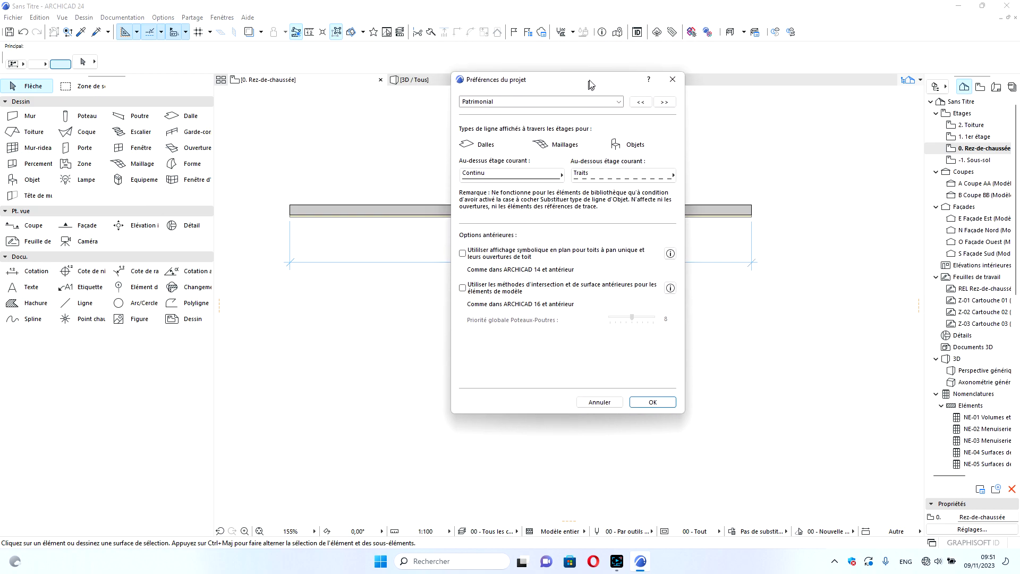
left_click(506, 174)
left_click(505, 173)
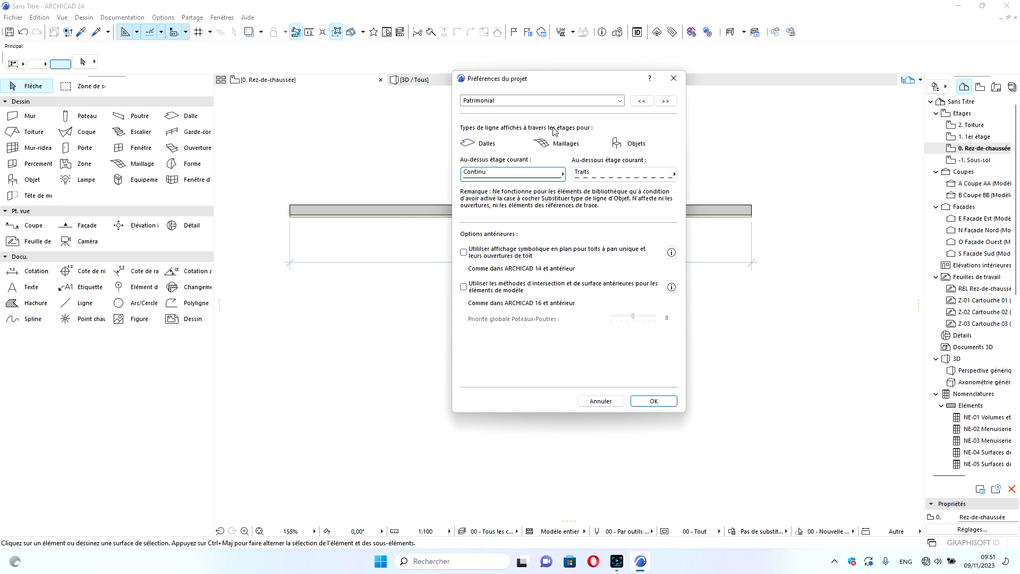
left_click_drag(561, 83, 577, 109)
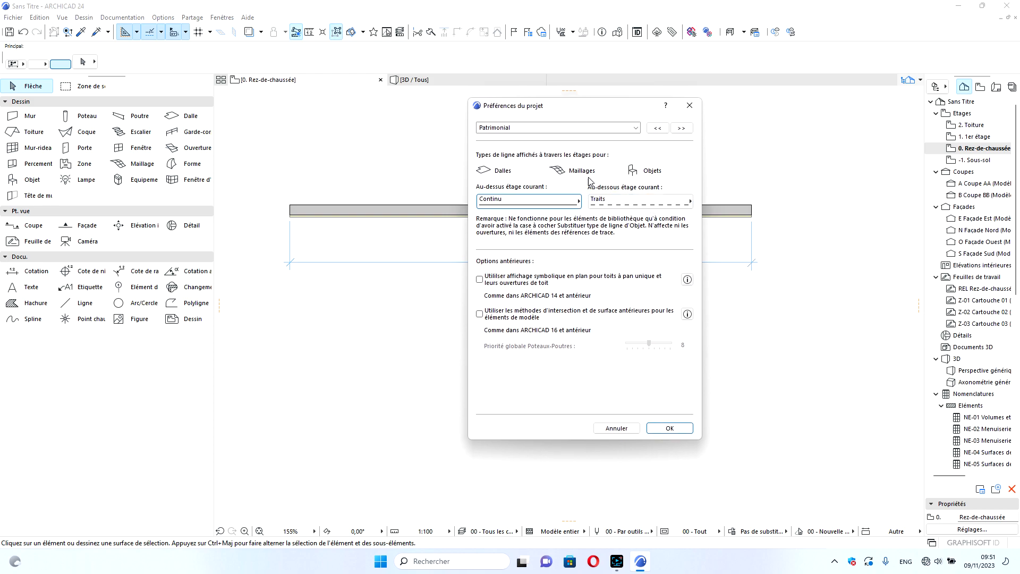
left_click_drag(565, 112, 543, 110)
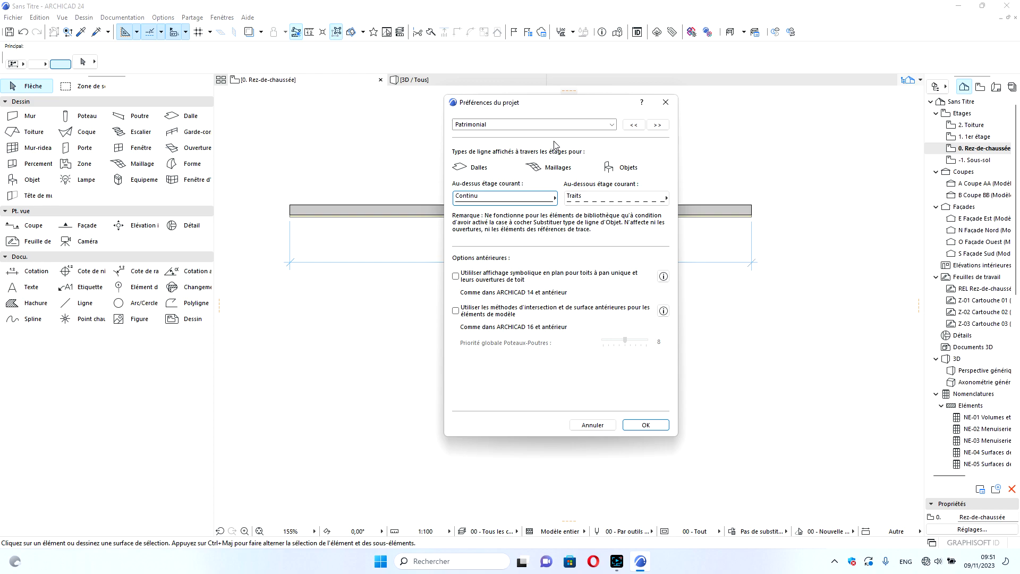
left_click_drag(543, 106, 572, 106)
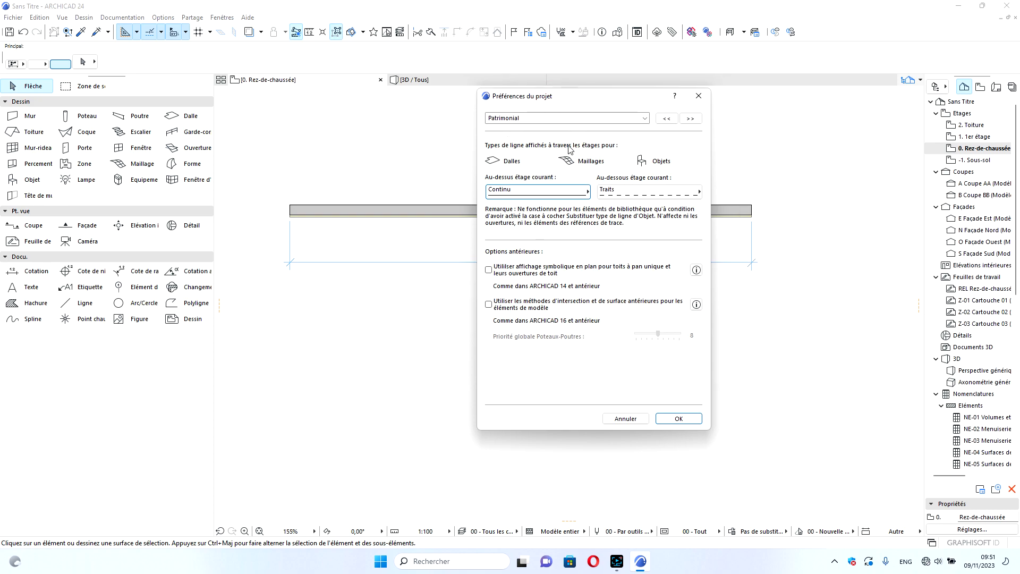
left_click(678, 418)
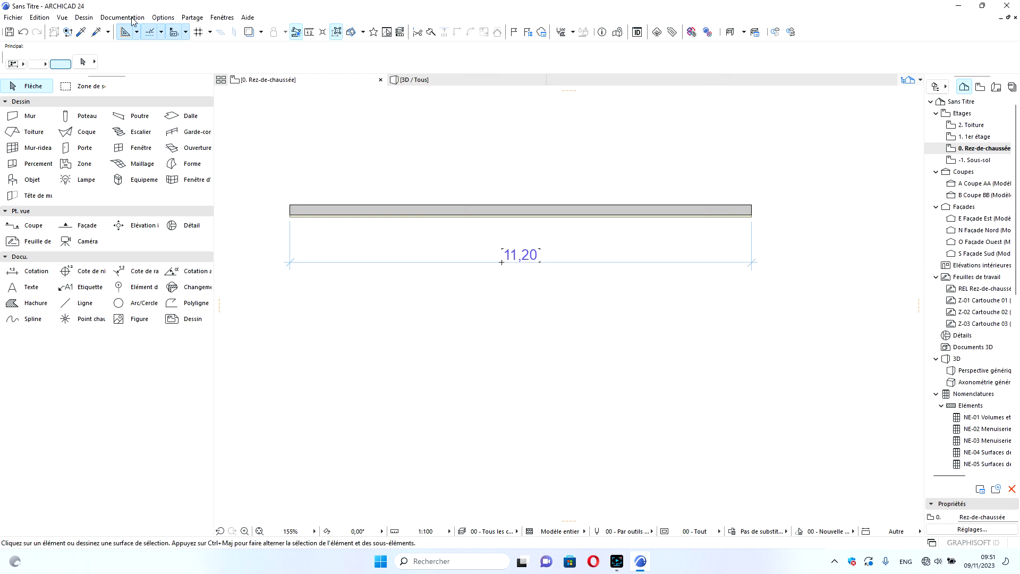
- Review the stair rules and standards in the project preferences, including riser height, going and slope
left_click(164, 18)
mouse_move(198, 117)
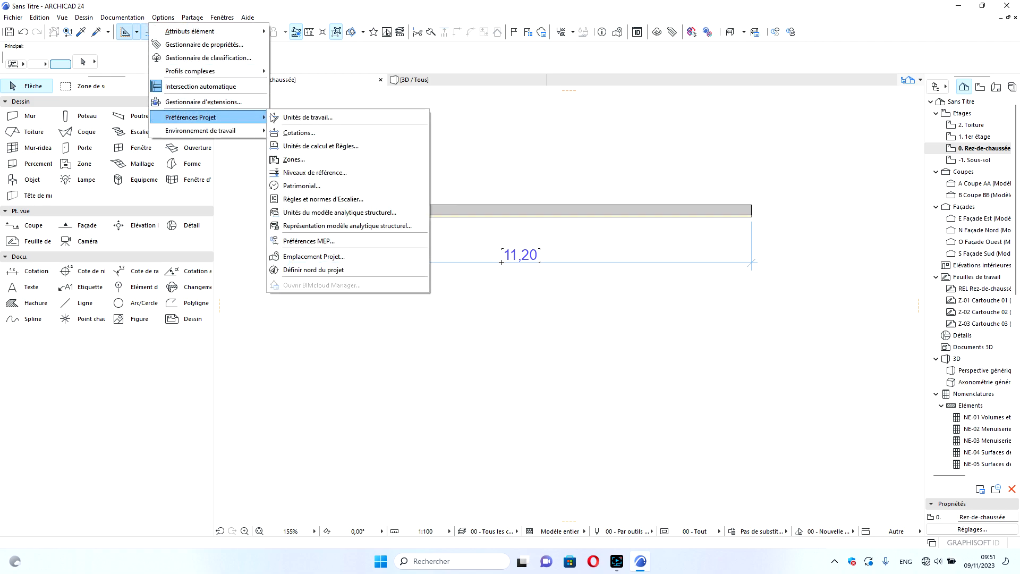
left_click(366, 200)
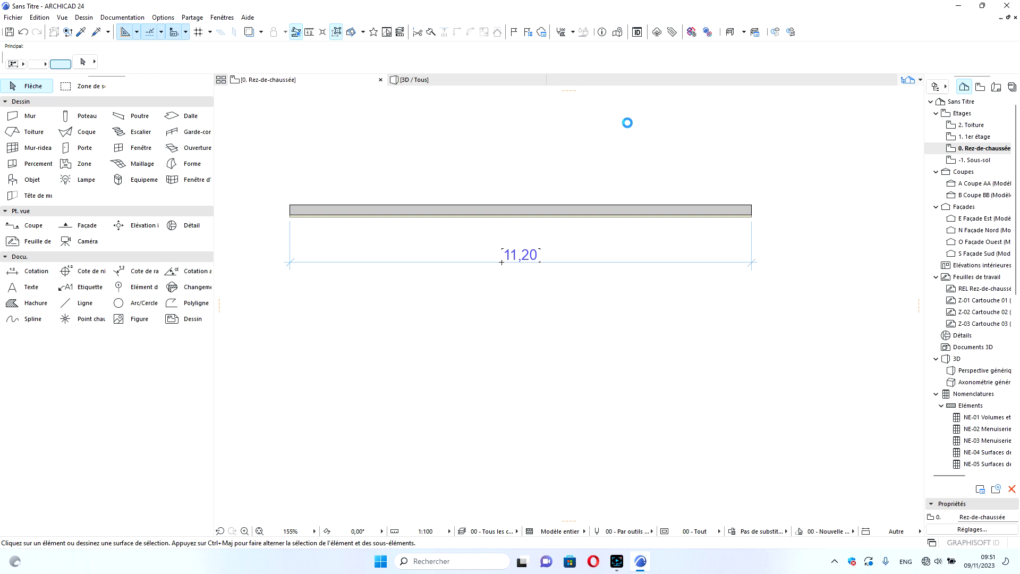
left_click_drag(574, 98, 515, 125)
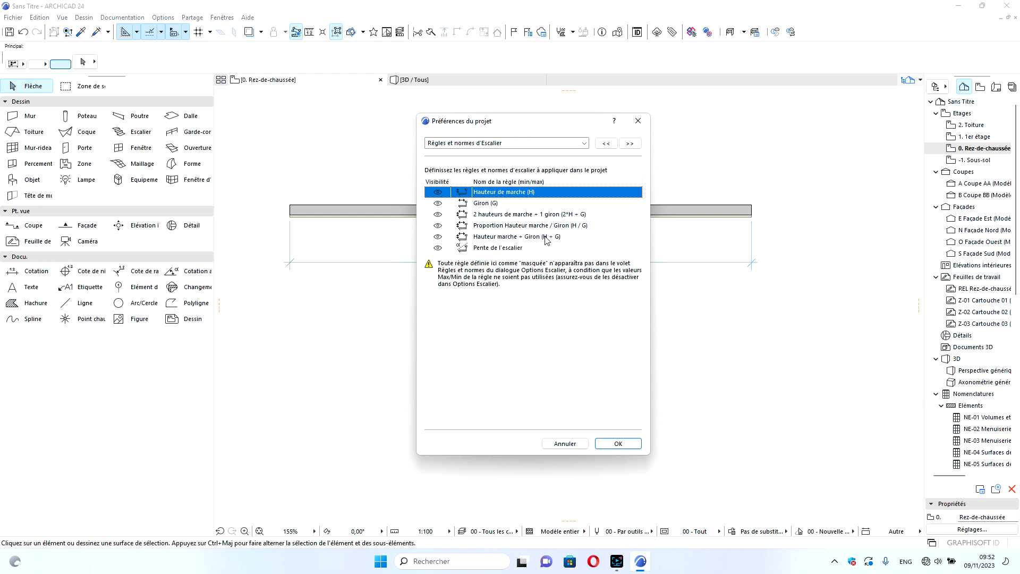
left_click_drag(523, 121, 529, 124)
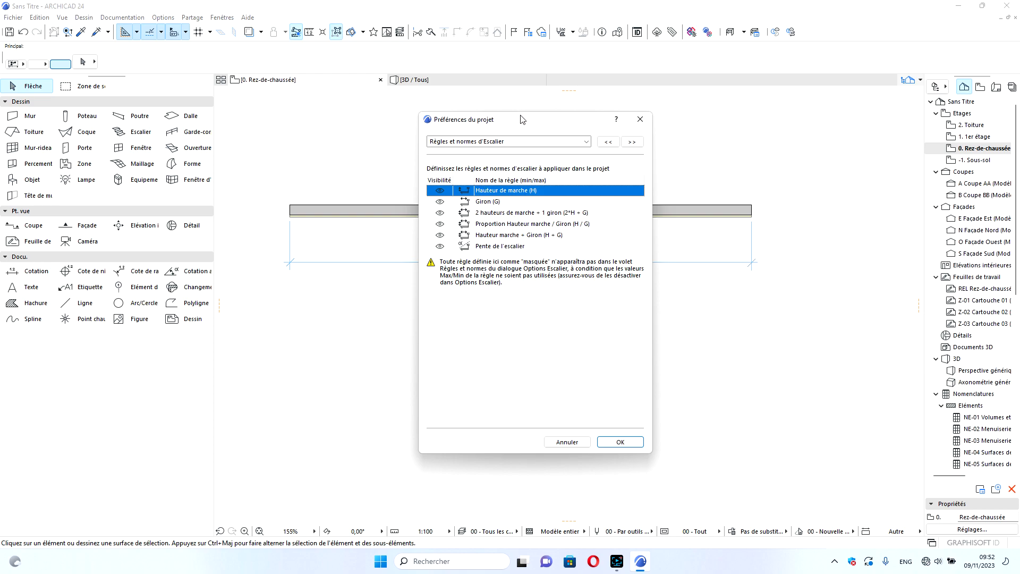
mouse_move(518, 120)
left_mouse_down()
mouse_move(575, 105)
mouse_move(503, 111)
mouse_move(503, 127)
left_mouse_up()
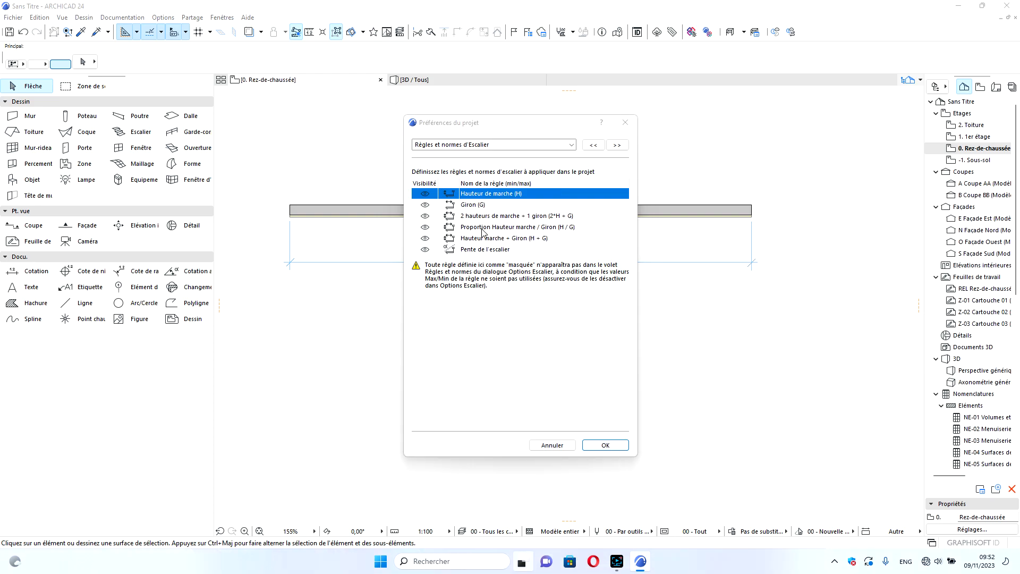
key("super+Tab")
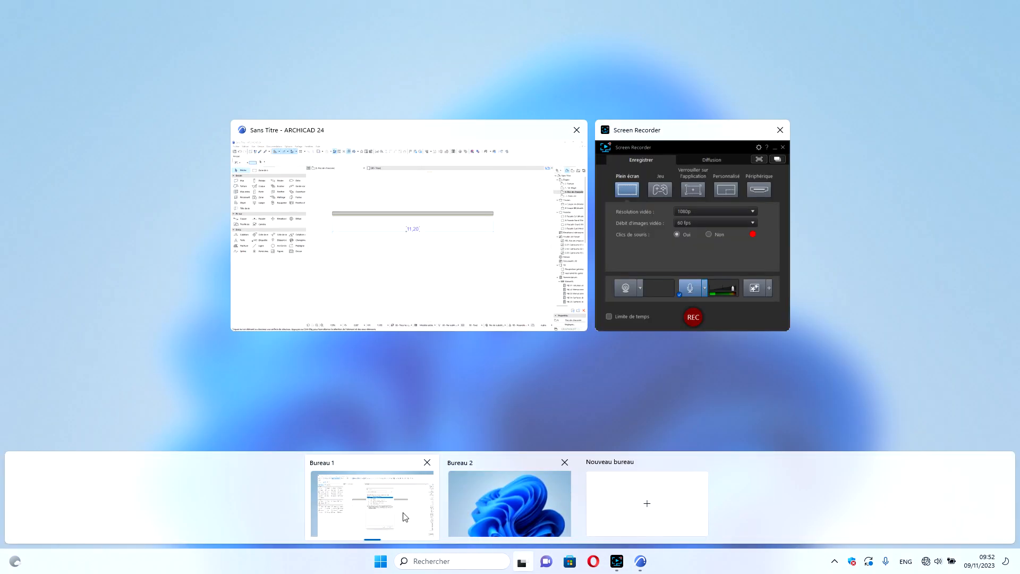
left_click(393, 507)
left_click(625, 126)
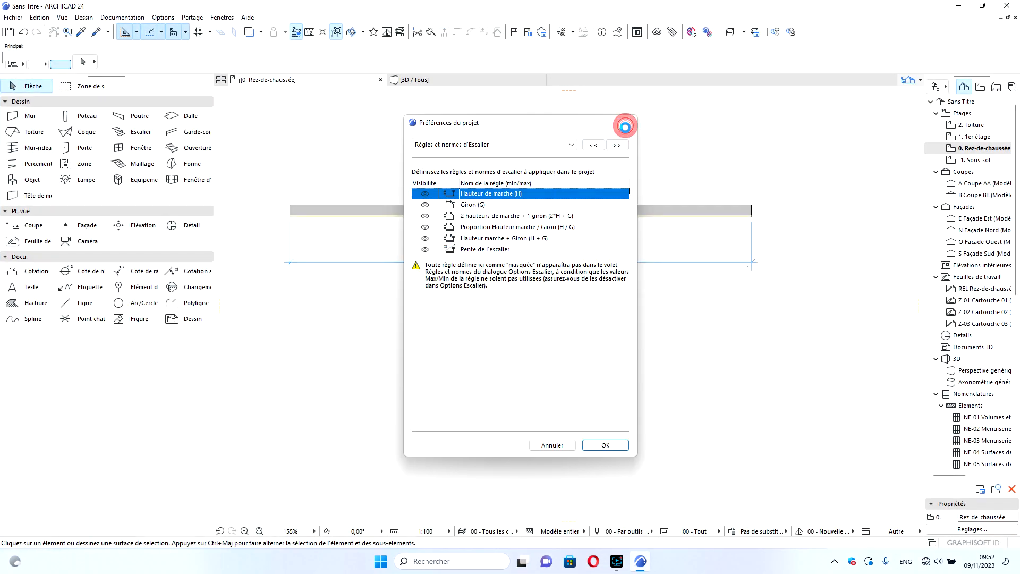
- Review the structural analytical model units and decimals in the project preferences
left_click(160, 18)
mouse_move(204, 122)
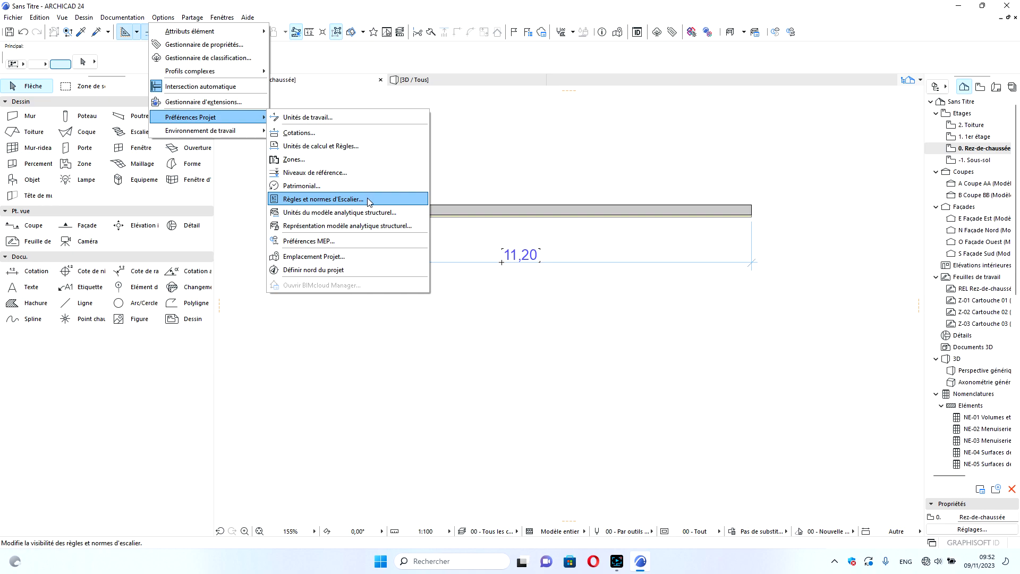
left_click(399, 212)
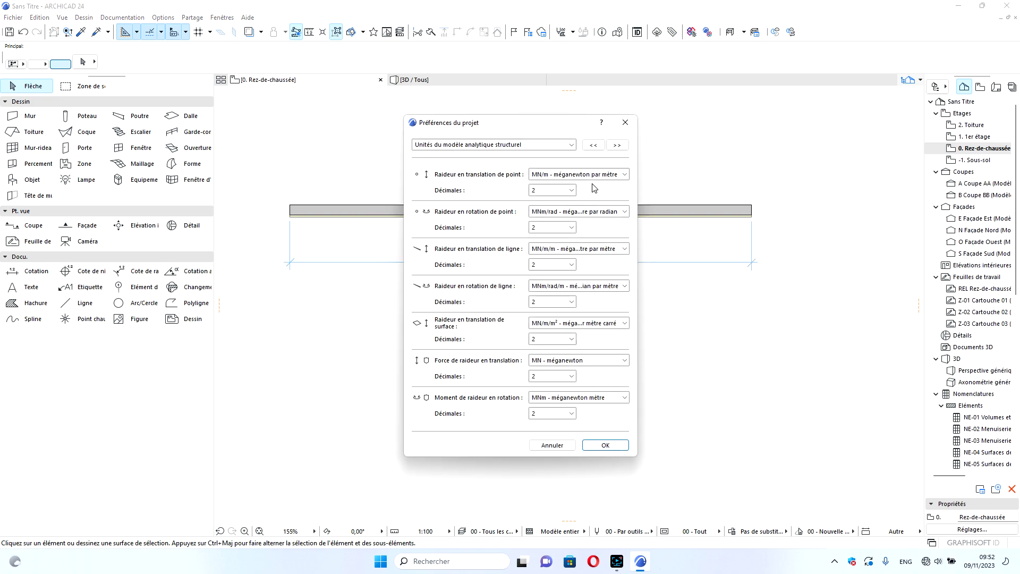
mouse_move(492, 129)
left_mouse_down()
mouse_move(593, 123)
mouse_move(504, 124)
left_mouse_up()
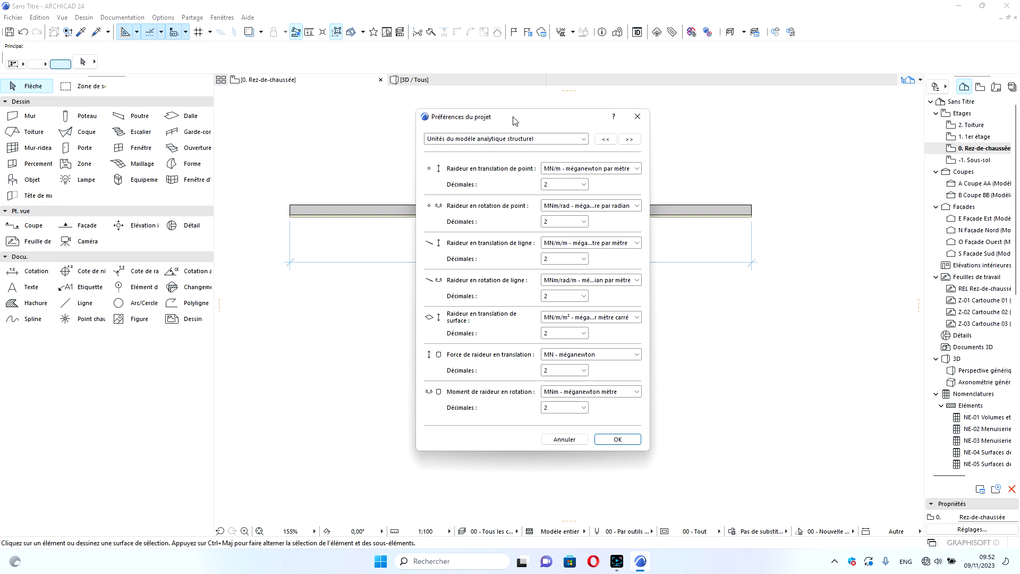
mouse_move(509, 118)
left_mouse_down()
mouse_move(566, 122)
mouse_move(527, 121)
left_mouse_up()
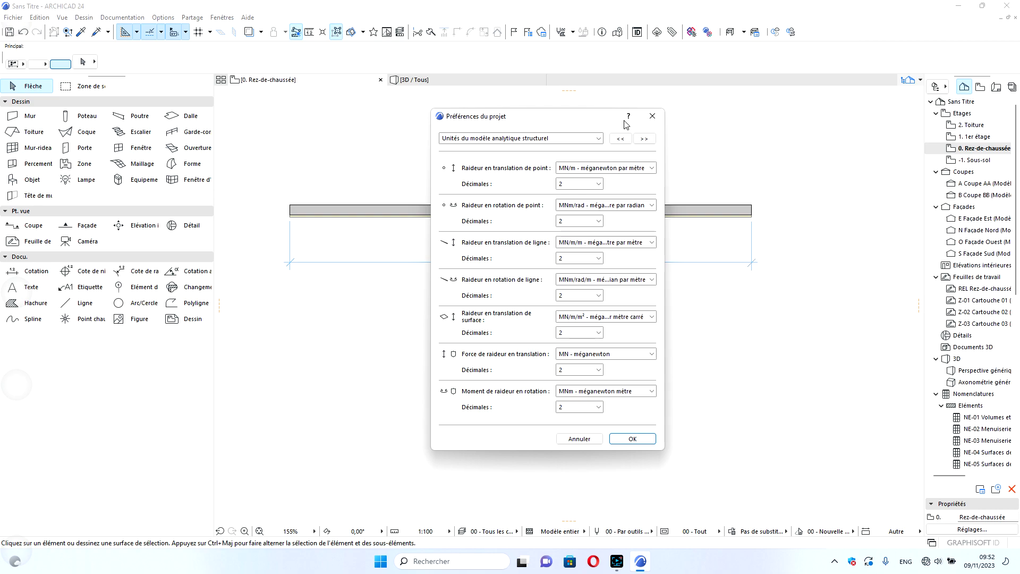
left_click(652, 115)
- Define the project north below the wall, with its vector pointing up and to the right at about 41 degrees
left_click(163, 17)
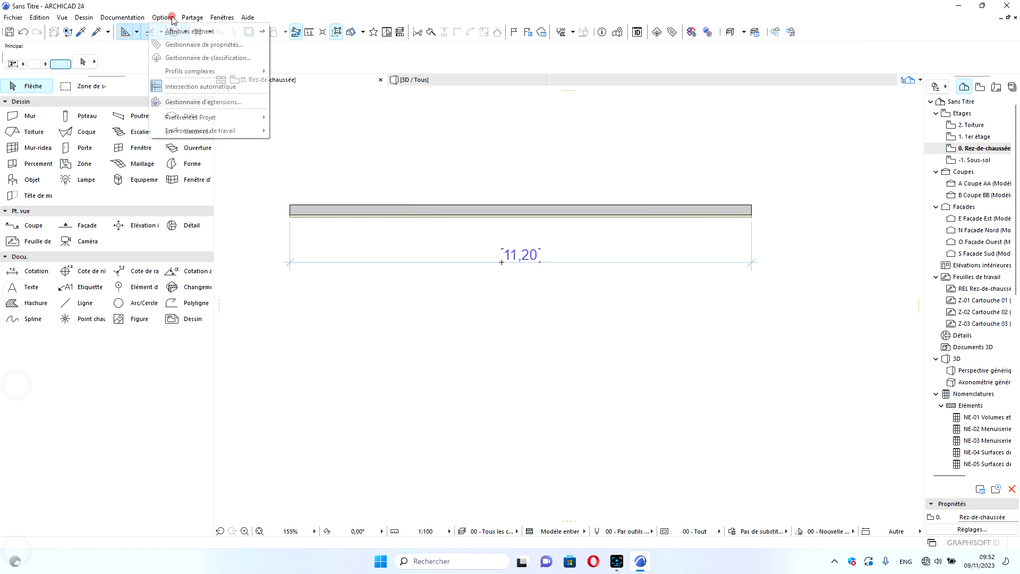
mouse_move(239, 117)
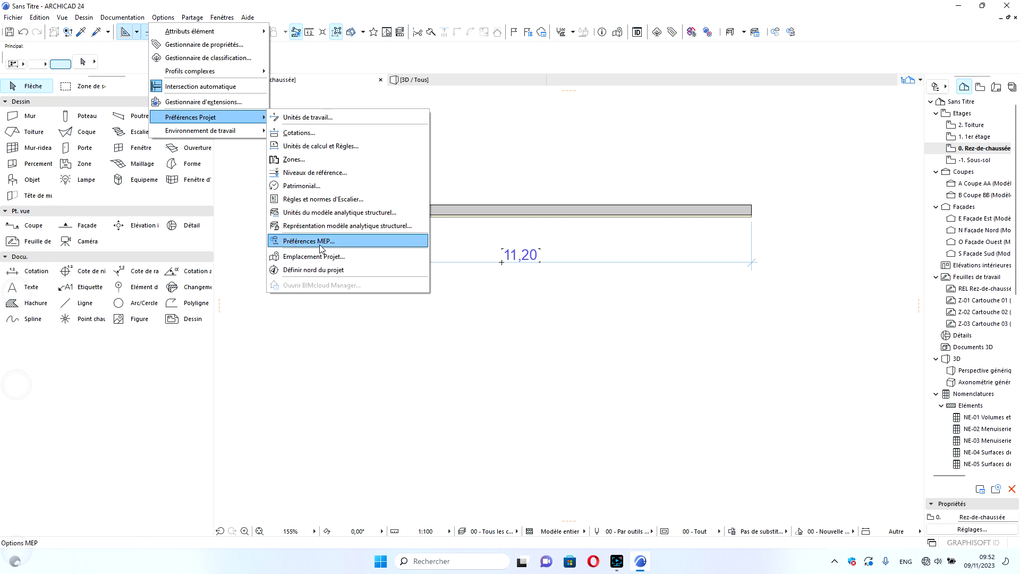
left_click(334, 271)
scroll(448, 196, "down", 3)
left_click(547, 365)
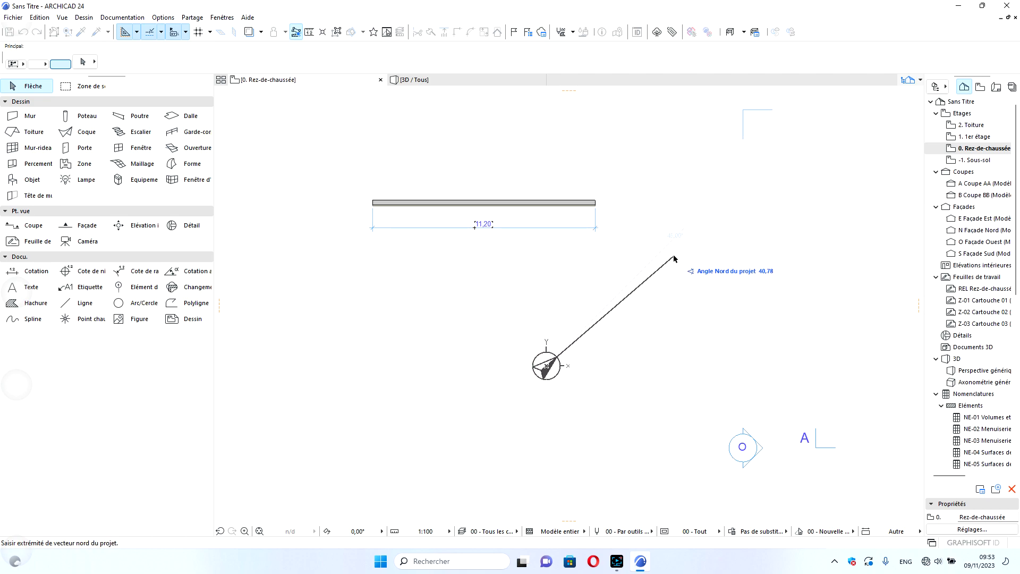
left_click(674, 258)
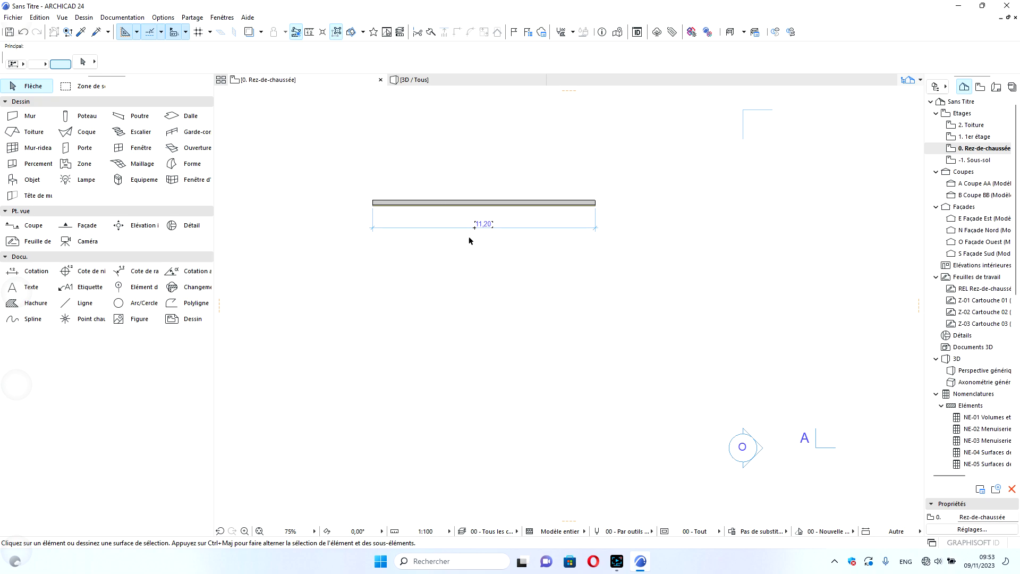
scroll(524, 246, "up", 3)
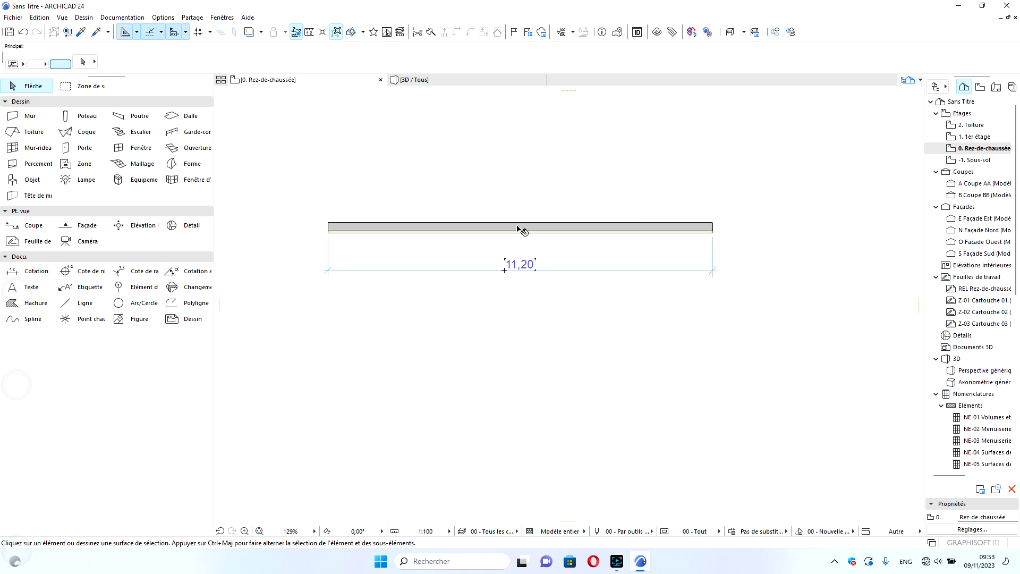
scroll(541, 254, "up", 2)
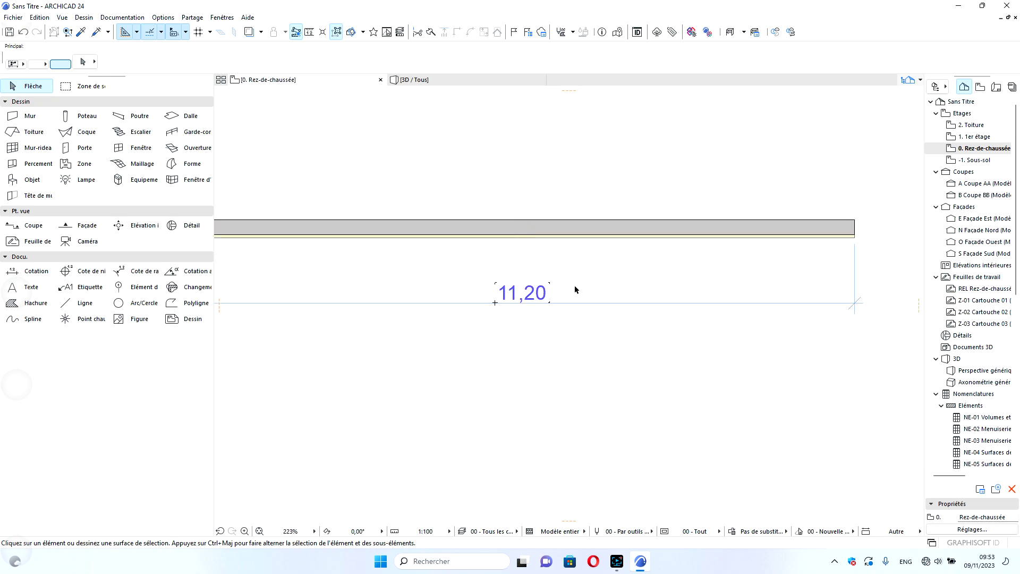
scroll(579, 287, "down", 2)
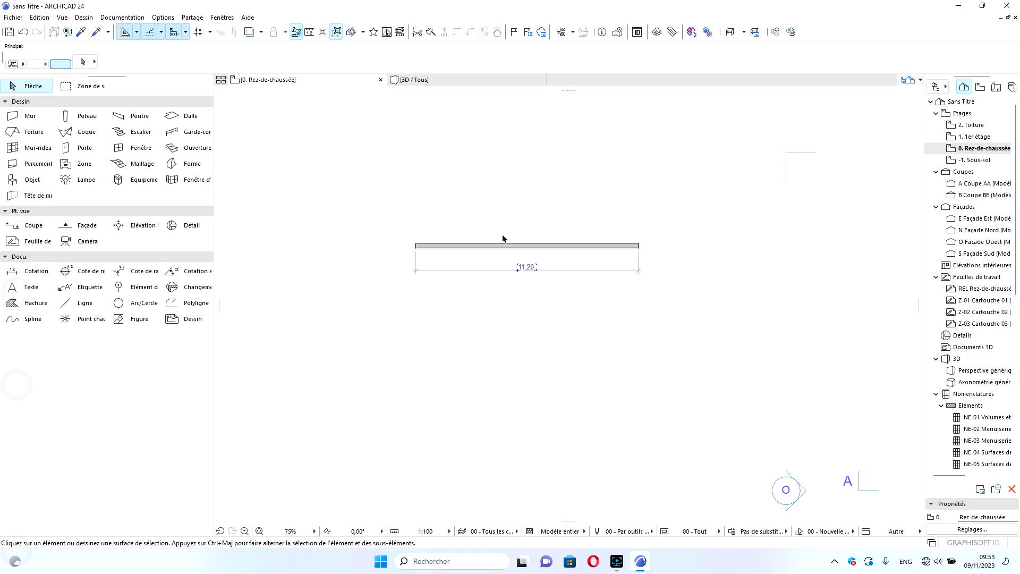
scroll(456, 248, "up", 3)
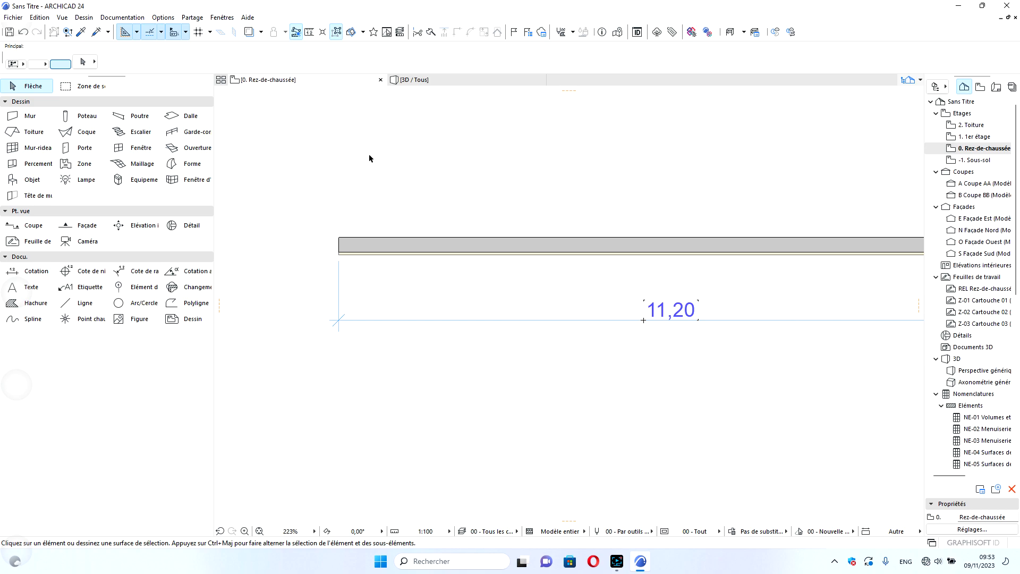
scroll(377, 159, "down", 3)
scroll(533, 246, "down", 4)
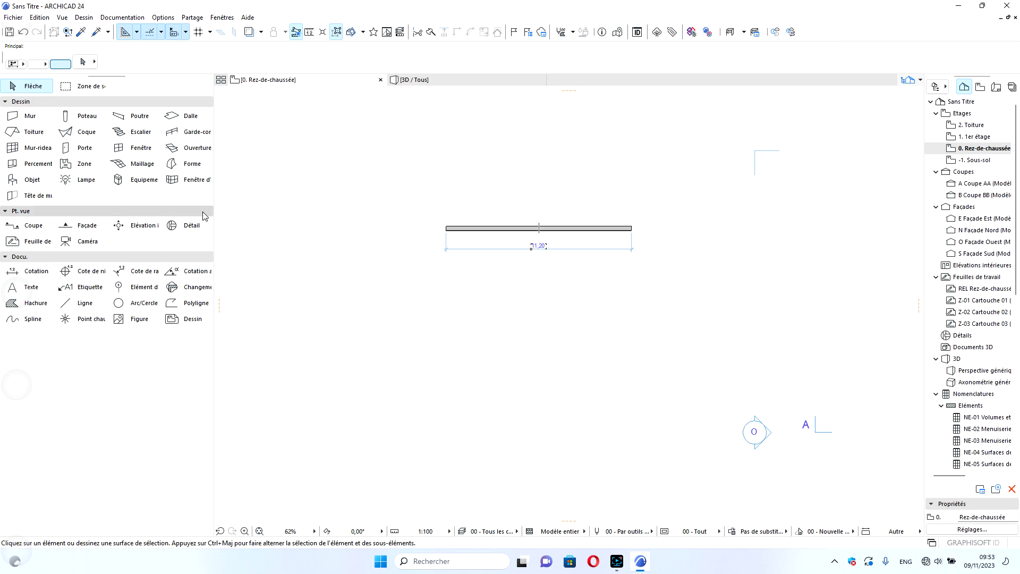
- Narrow the toolbox so its tools are arranged in two columns
left_click_drag(214, 200, 108, 204)
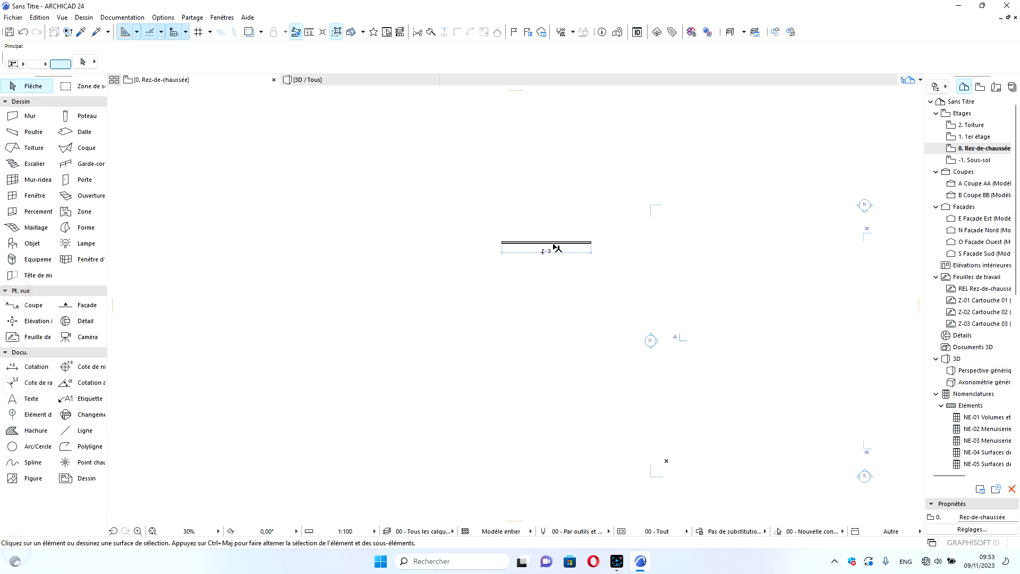
- Delete the horizontal wall from the ground floor plan
scroll(560, 247, "up", 3)
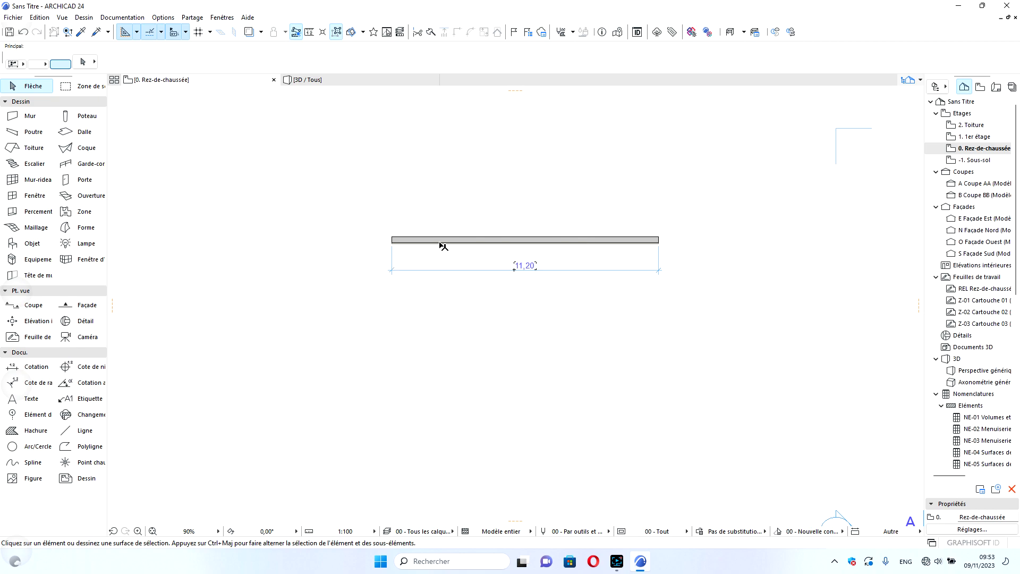
left_click(492, 240)
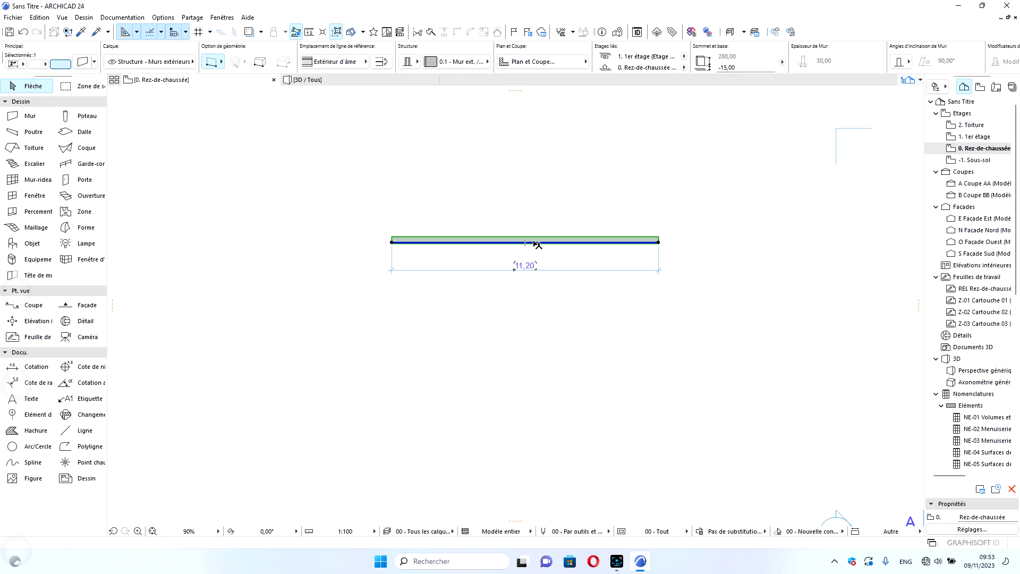
key("Delete")
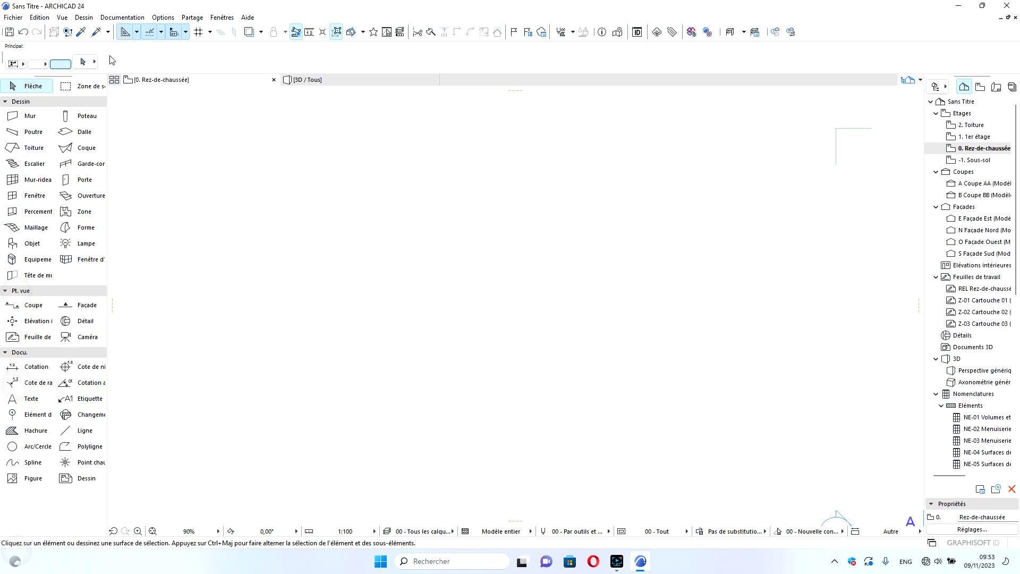
- Review the grid system options, including grid elements, naming rules and line positions, and close them without placing a grid
left_click(120, 18)
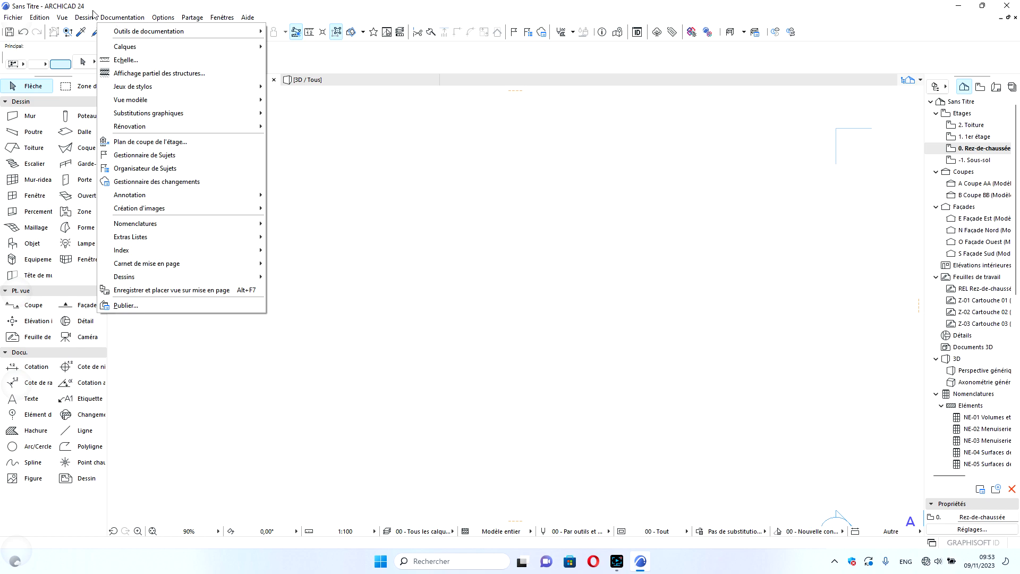
mouse_move(84, 19)
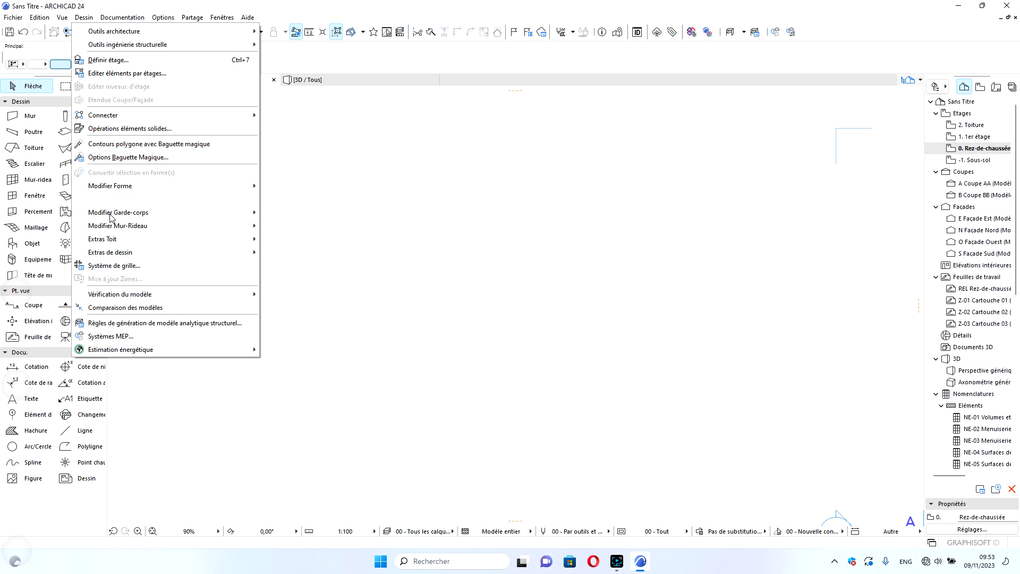
left_click(165, 265)
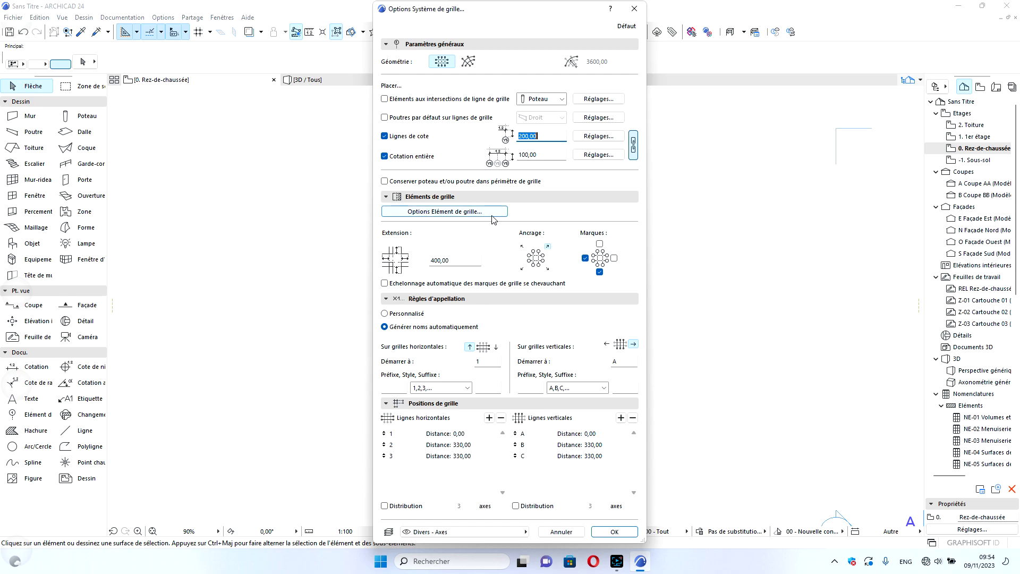
left_click_drag(506, 12, 492, 35)
left_click(621, 31)
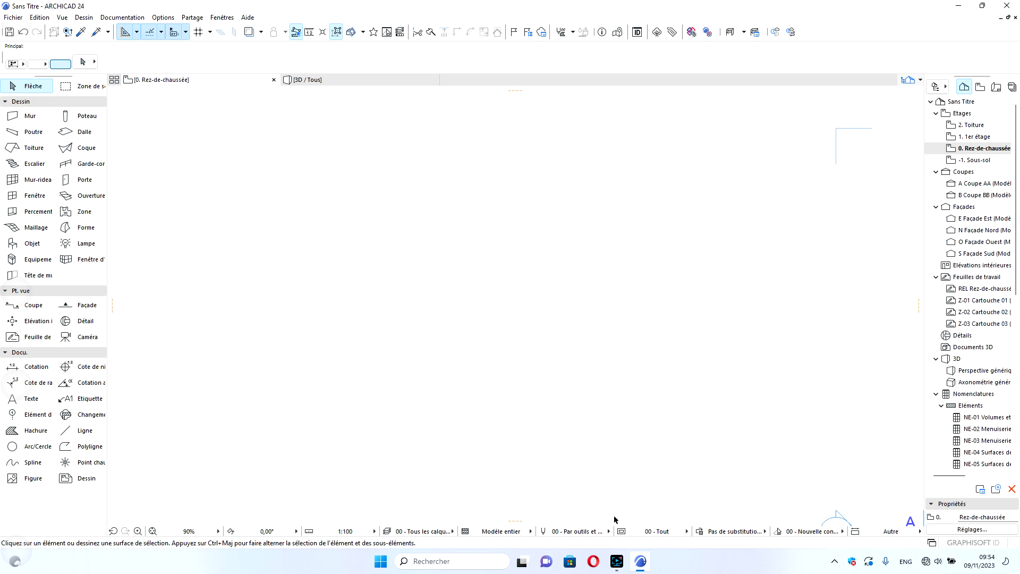
left_click(617, 561)
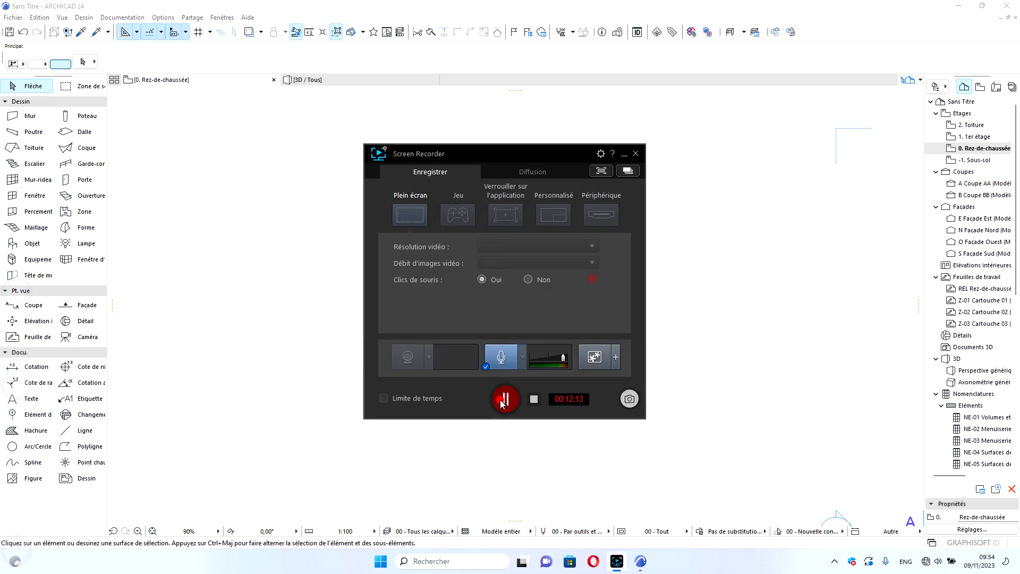